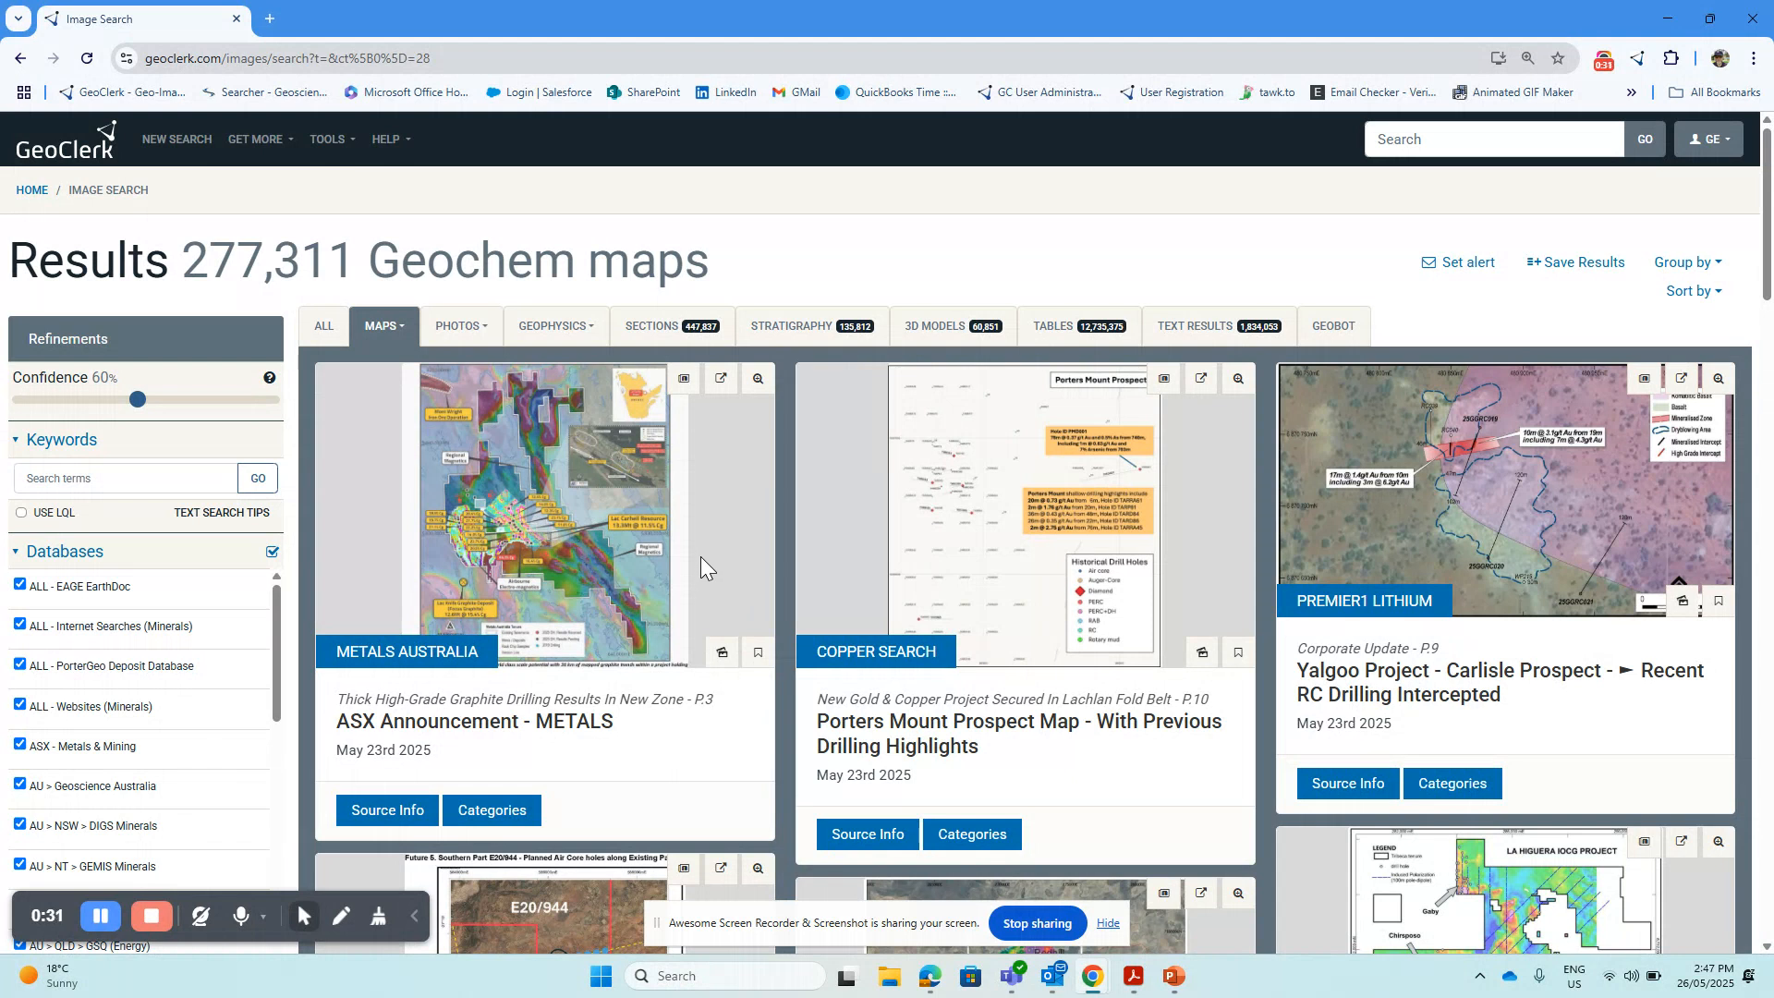
# Preview the Metals Australia map full size, then start georeferencing it with Lac Knife, Quebec, Canada as the starting location
pyautogui.click(613, 582)
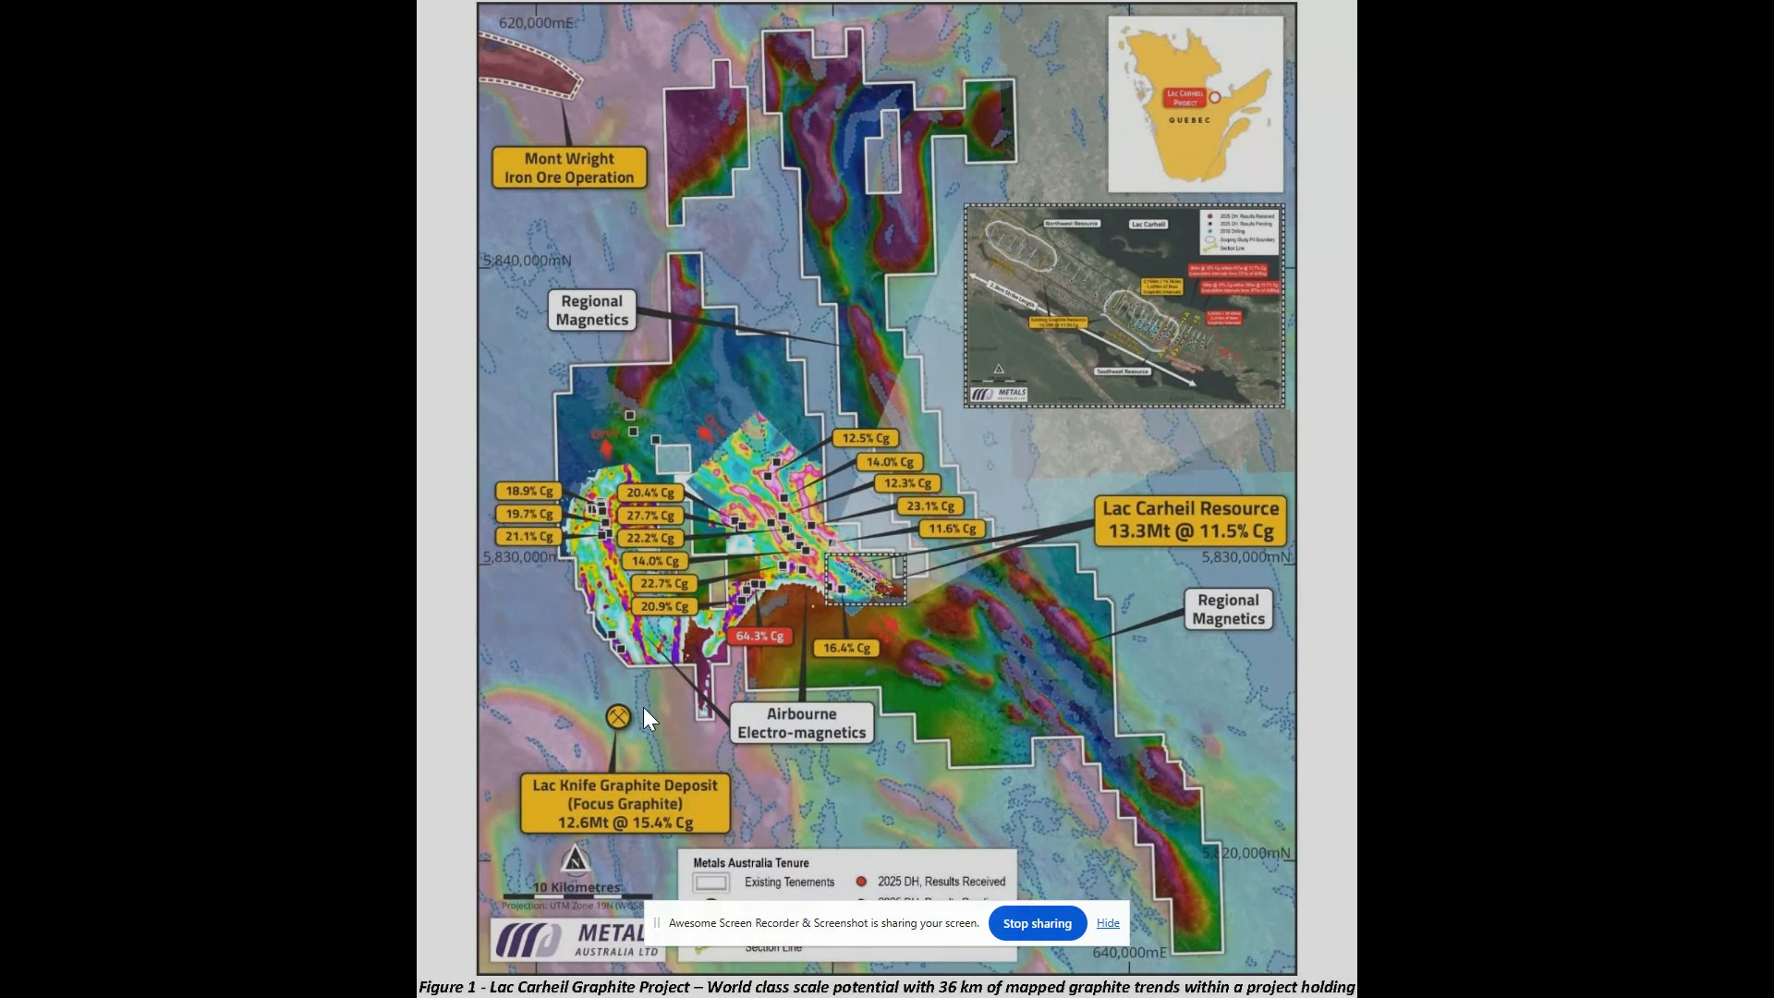
pyautogui.press('Escape')
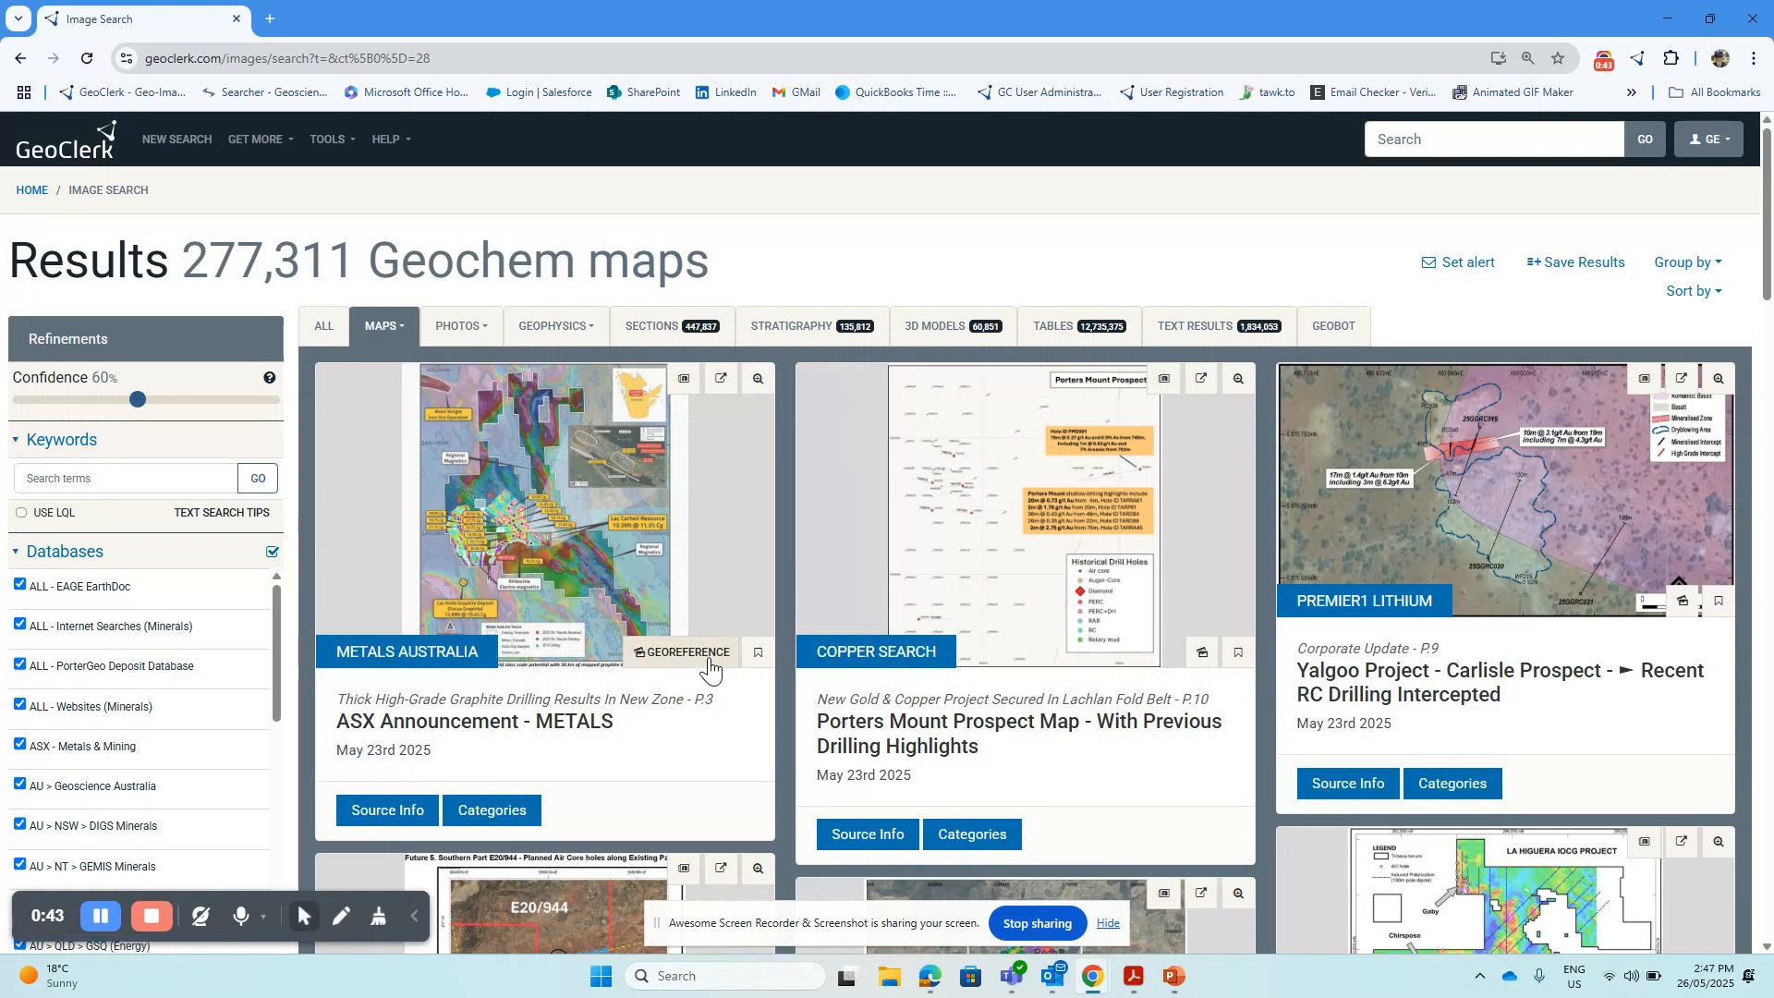
pyautogui.click(712, 657)
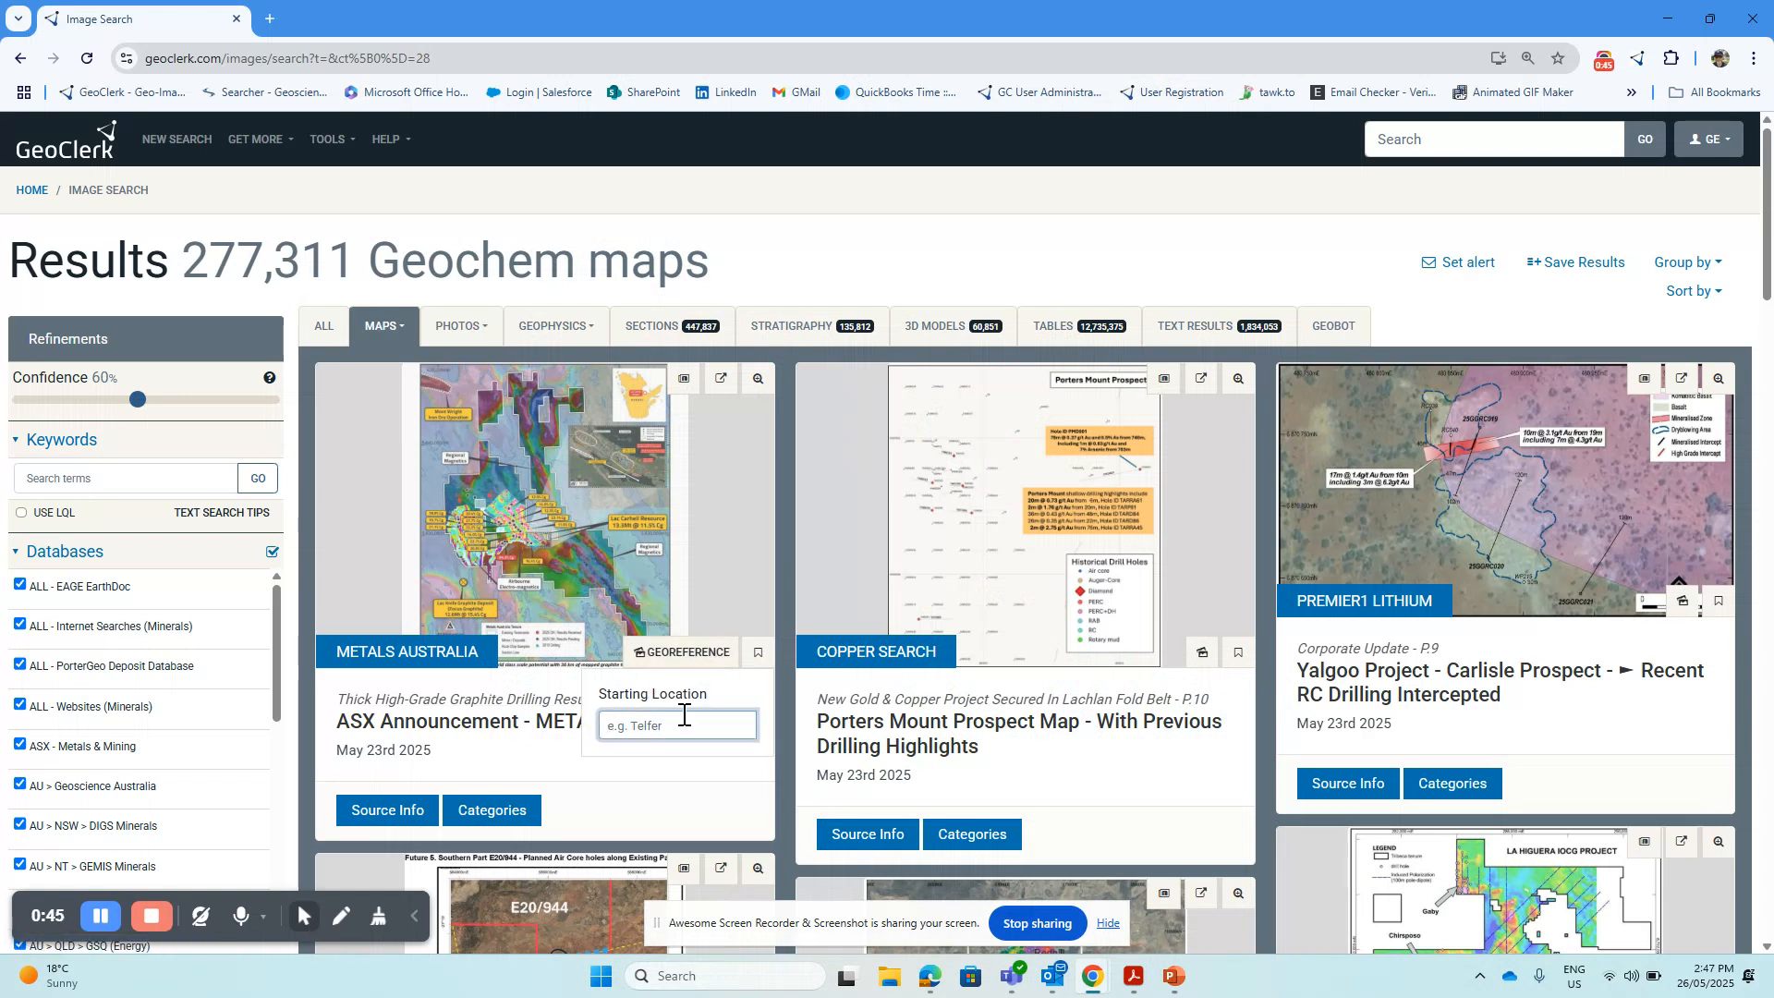
pyautogui.write('lac knife')
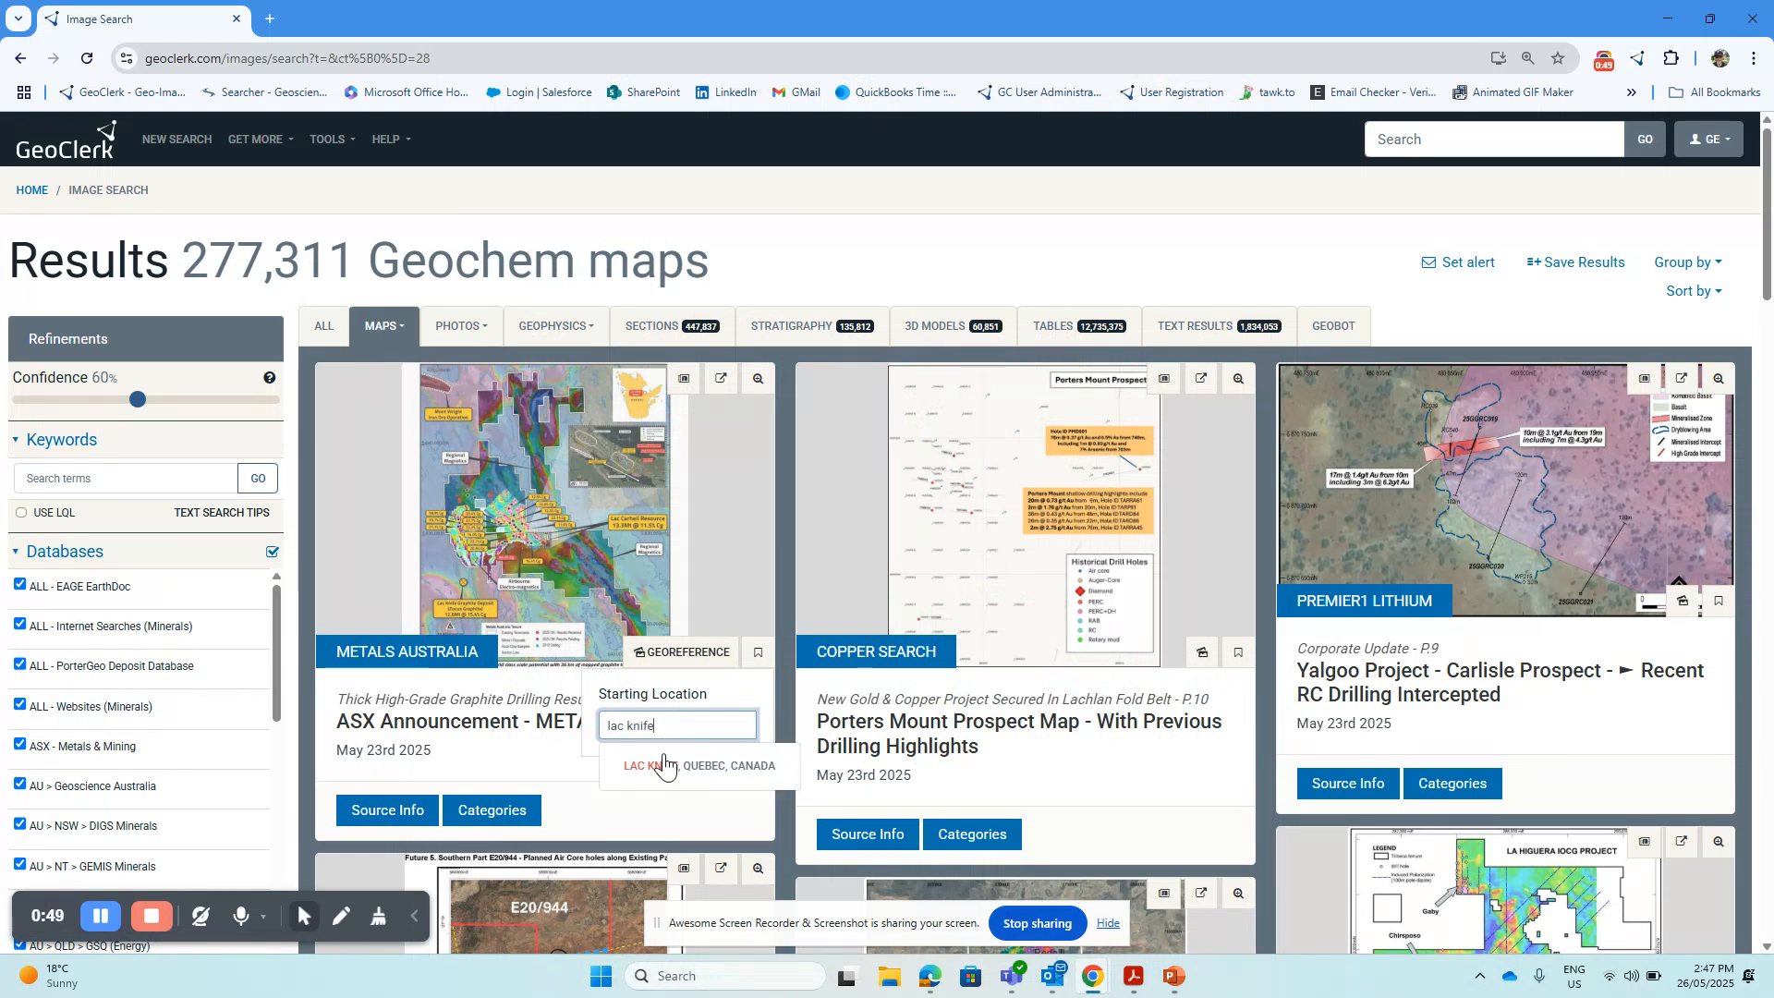
pyautogui.click(666, 766)
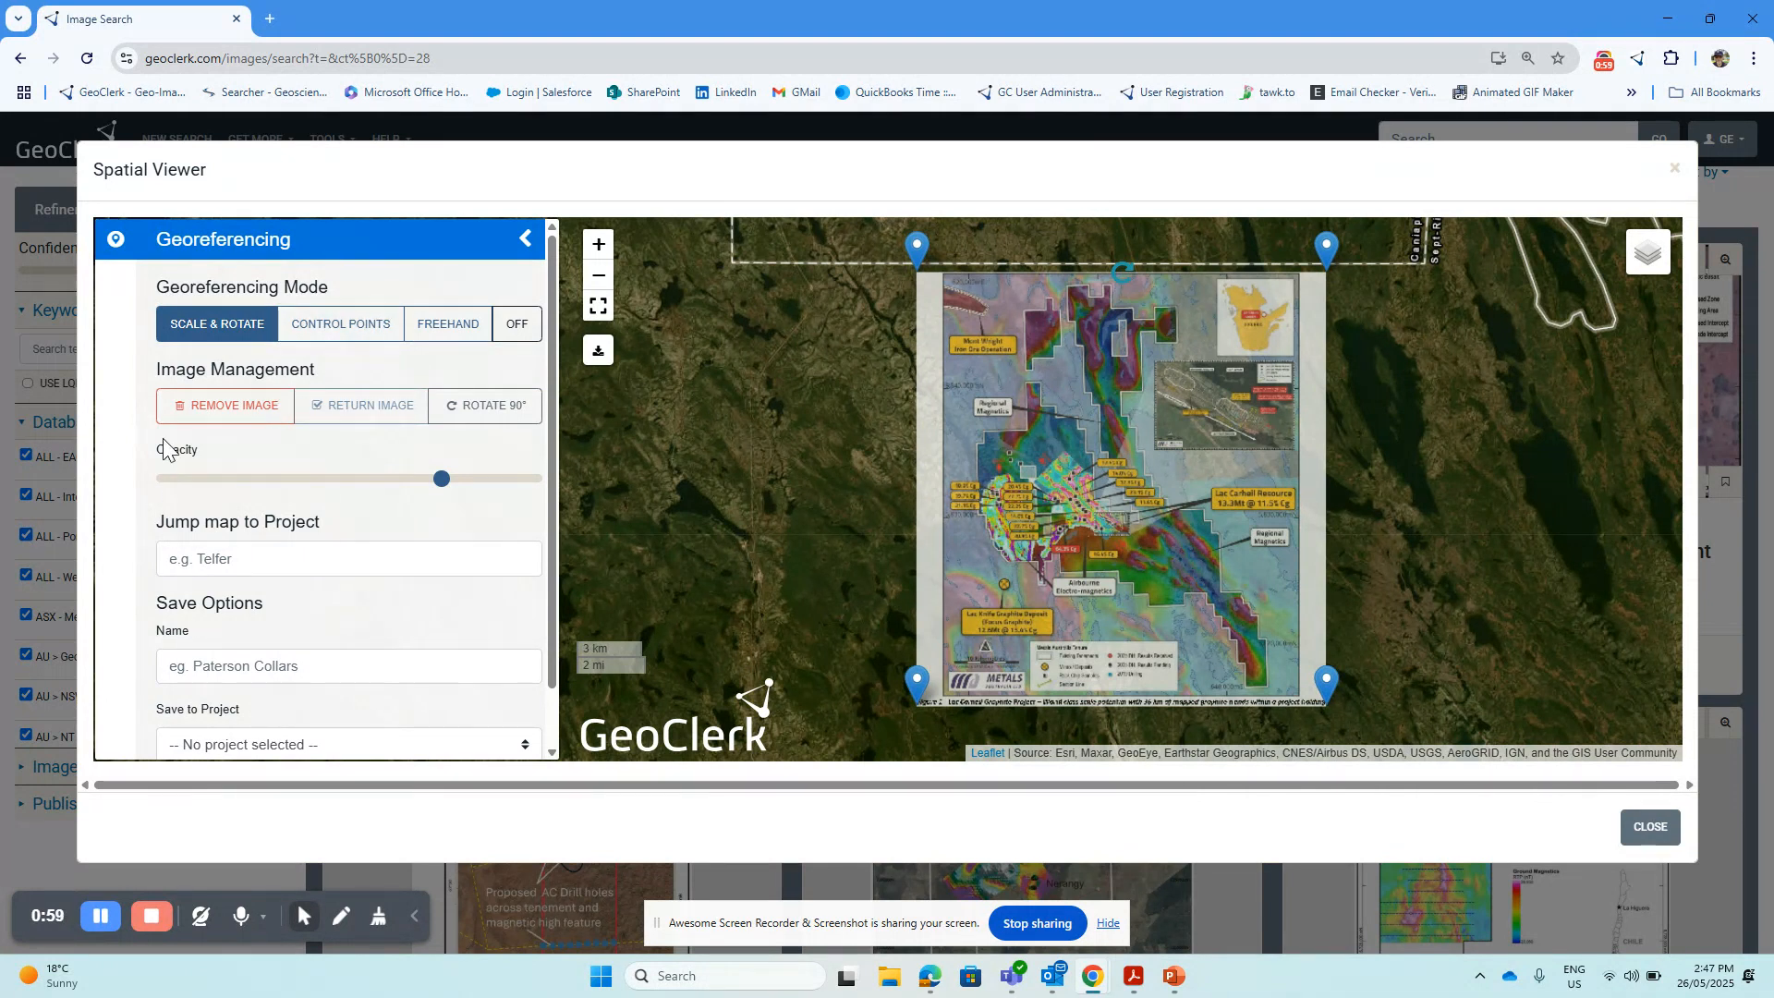
# Expand the spatial viewer to a fullscreen map view and bring the overlaid map image up close
pyautogui.click(523, 240)
pyautogui.click(114, 239)
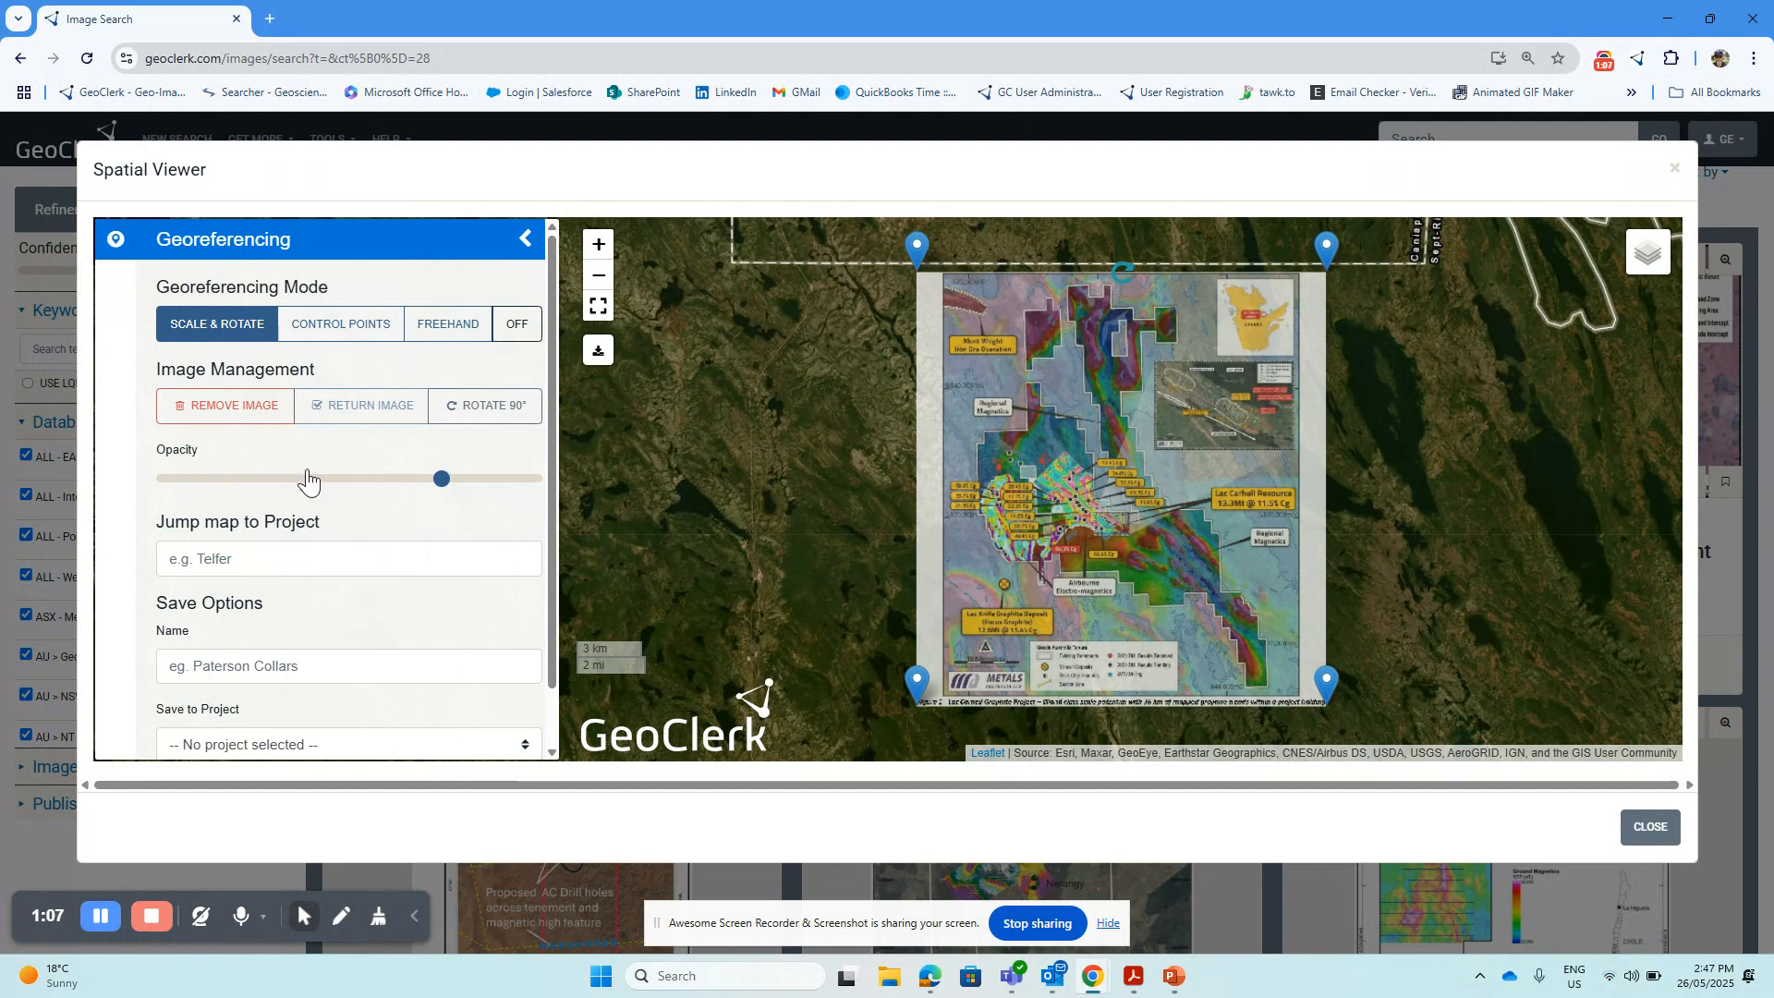
pyautogui.click(599, 306)
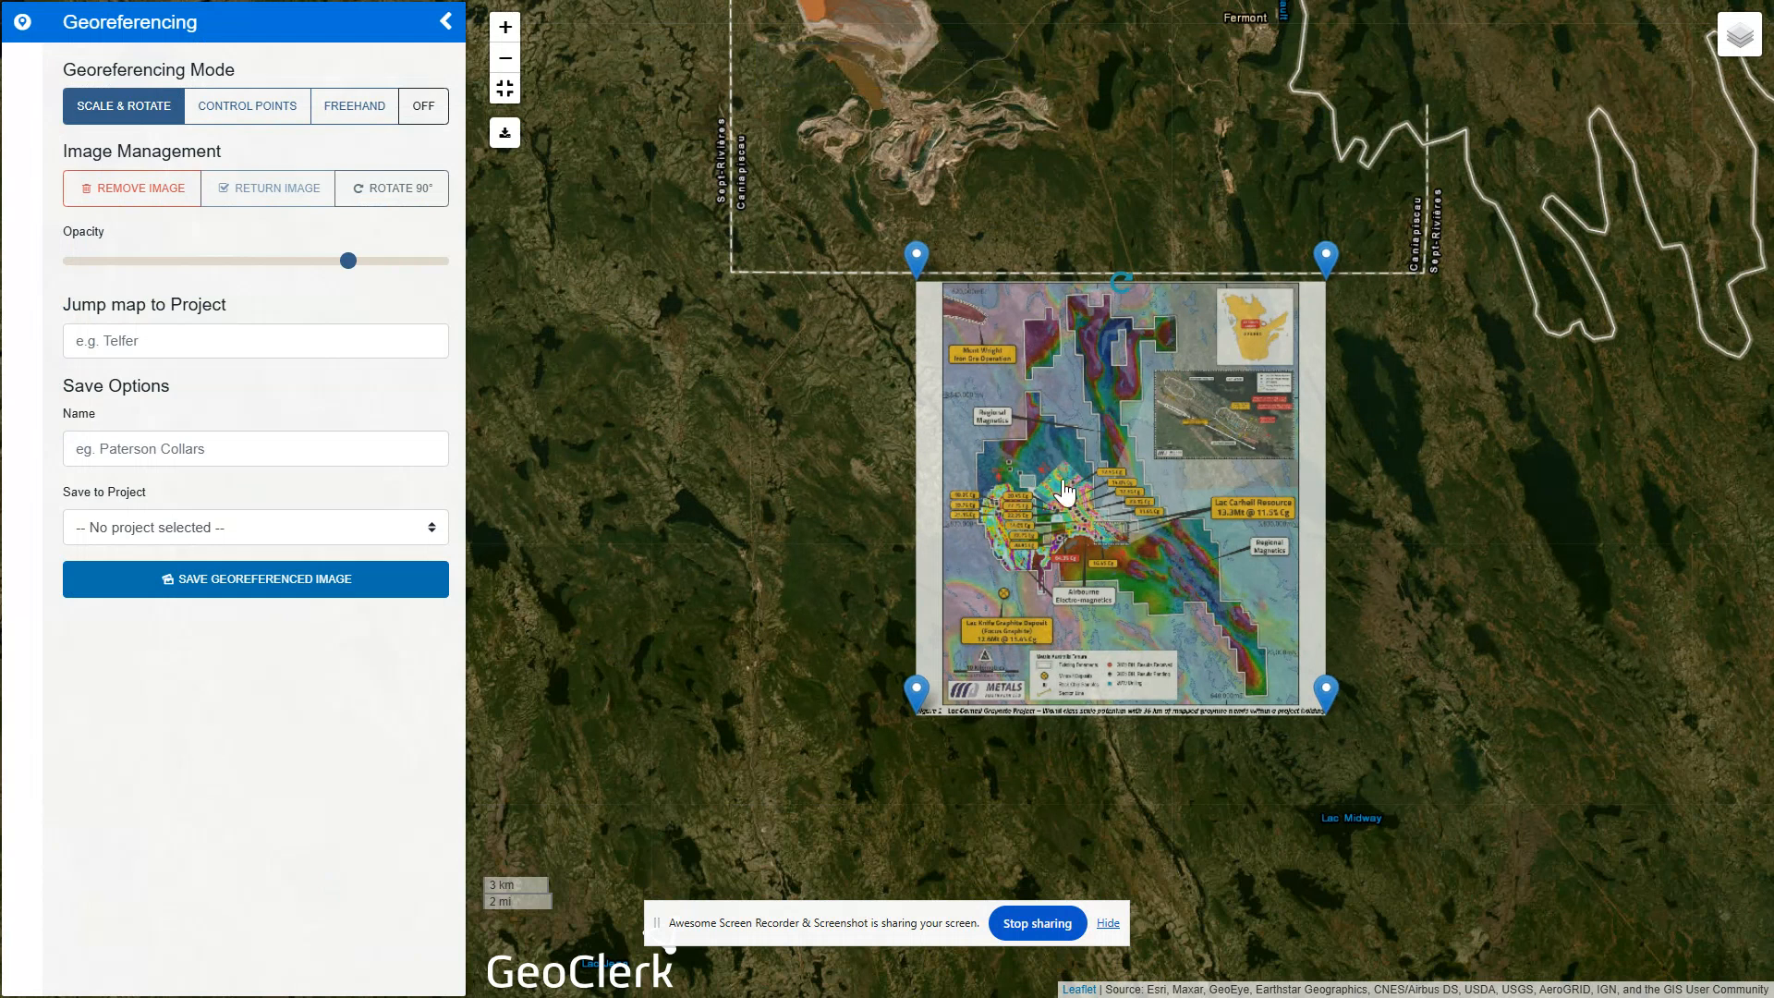
pyautogui.scroll(1, 1061, 502)
pyautogui.moveTo(739, 433); pyautogui.dragTo(724, 411)
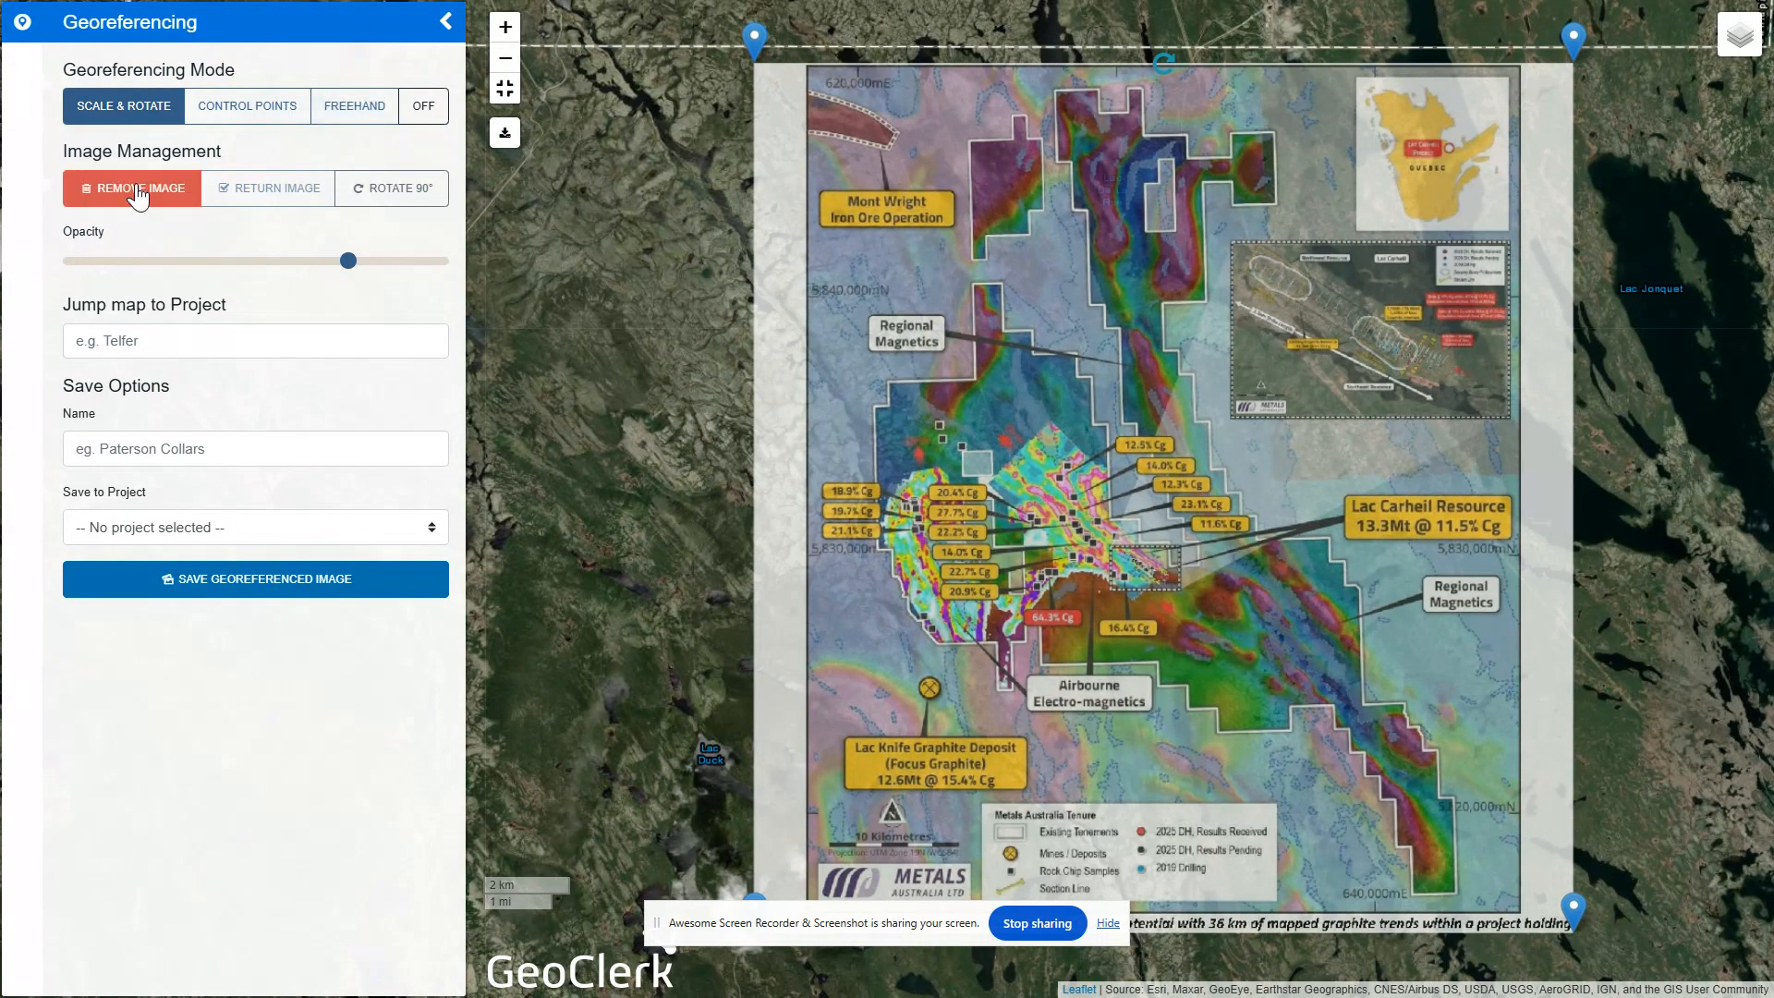
# Remove the map image from the viewer, return it, and reposition the view around it
pyautogui.click(136, 196)
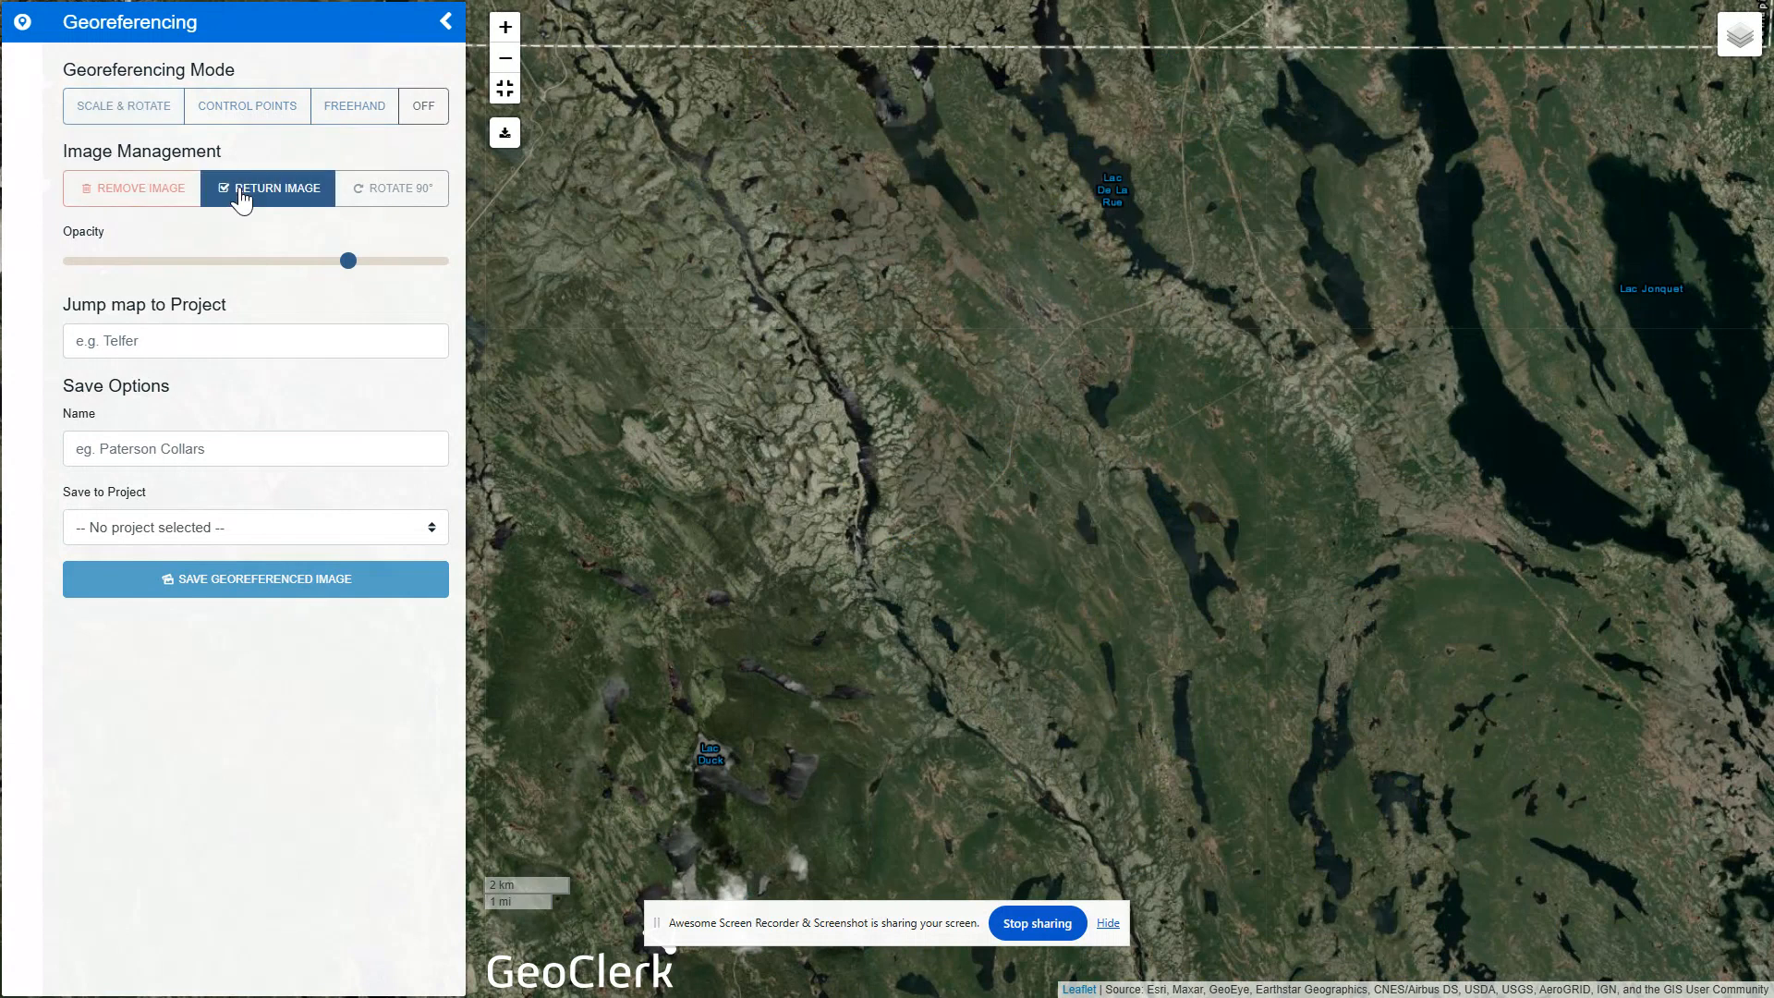
pyautogui.click(240, 189)
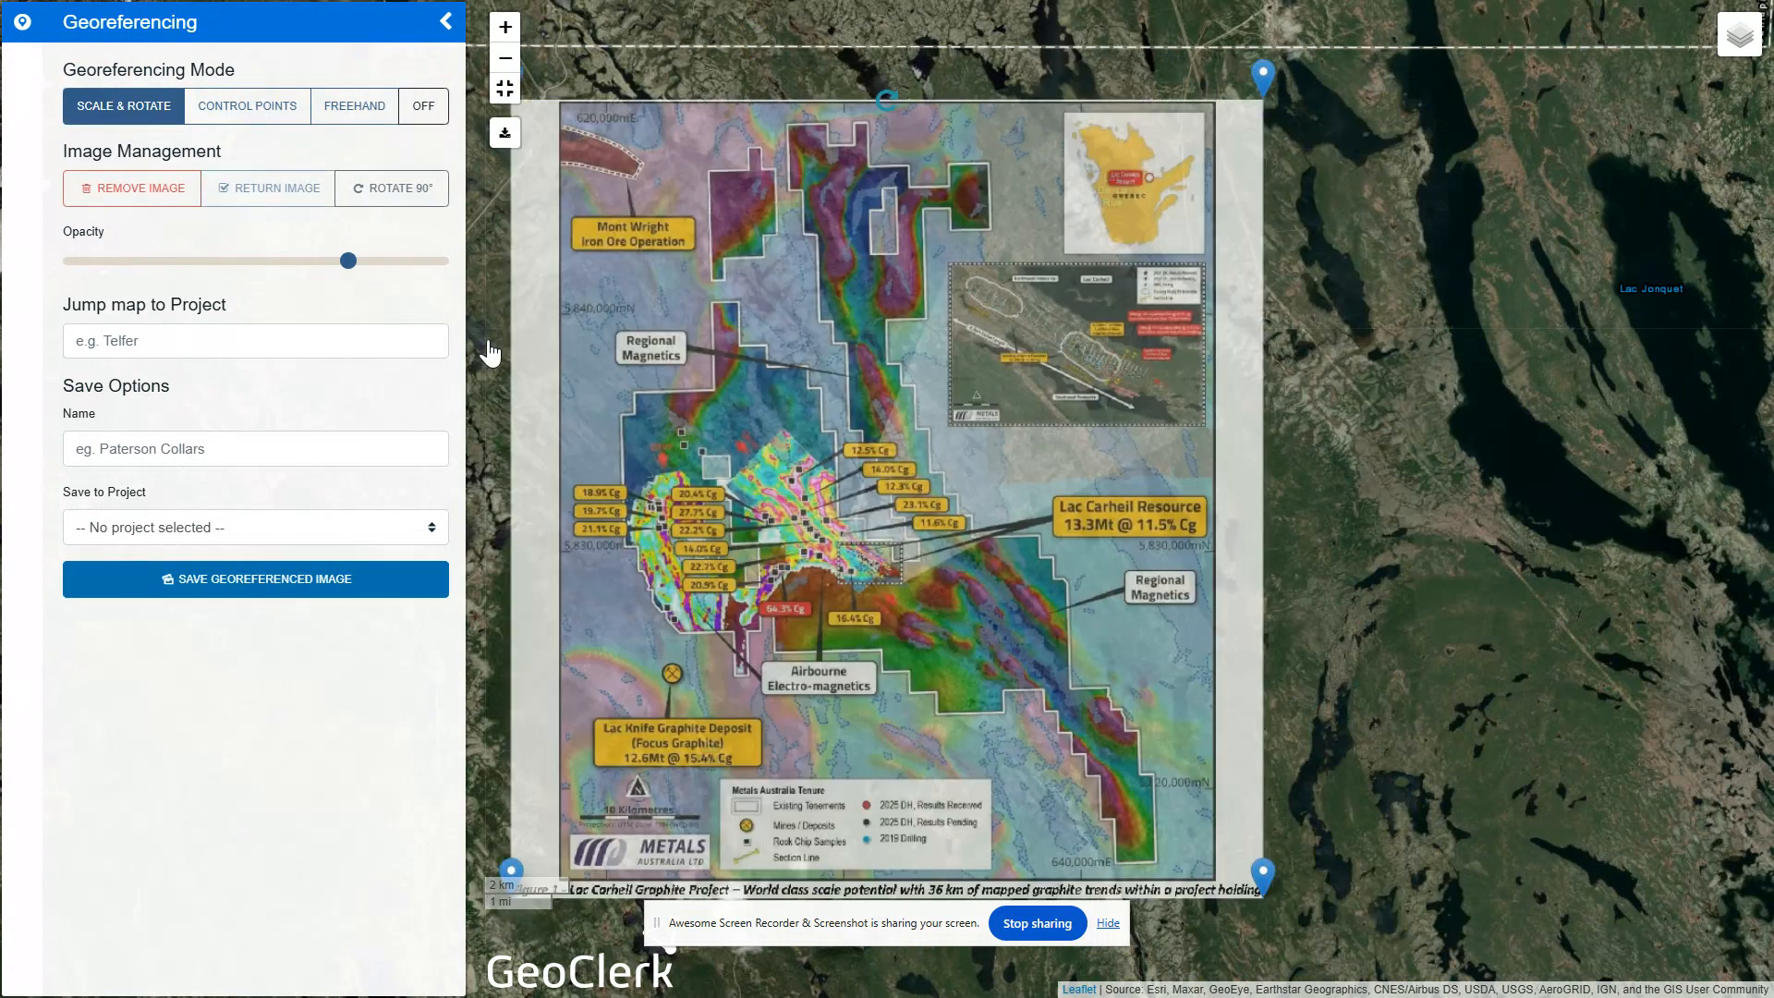
pyautogui.moveTo(489, 353); pyautogui.dragTo(637, 356)
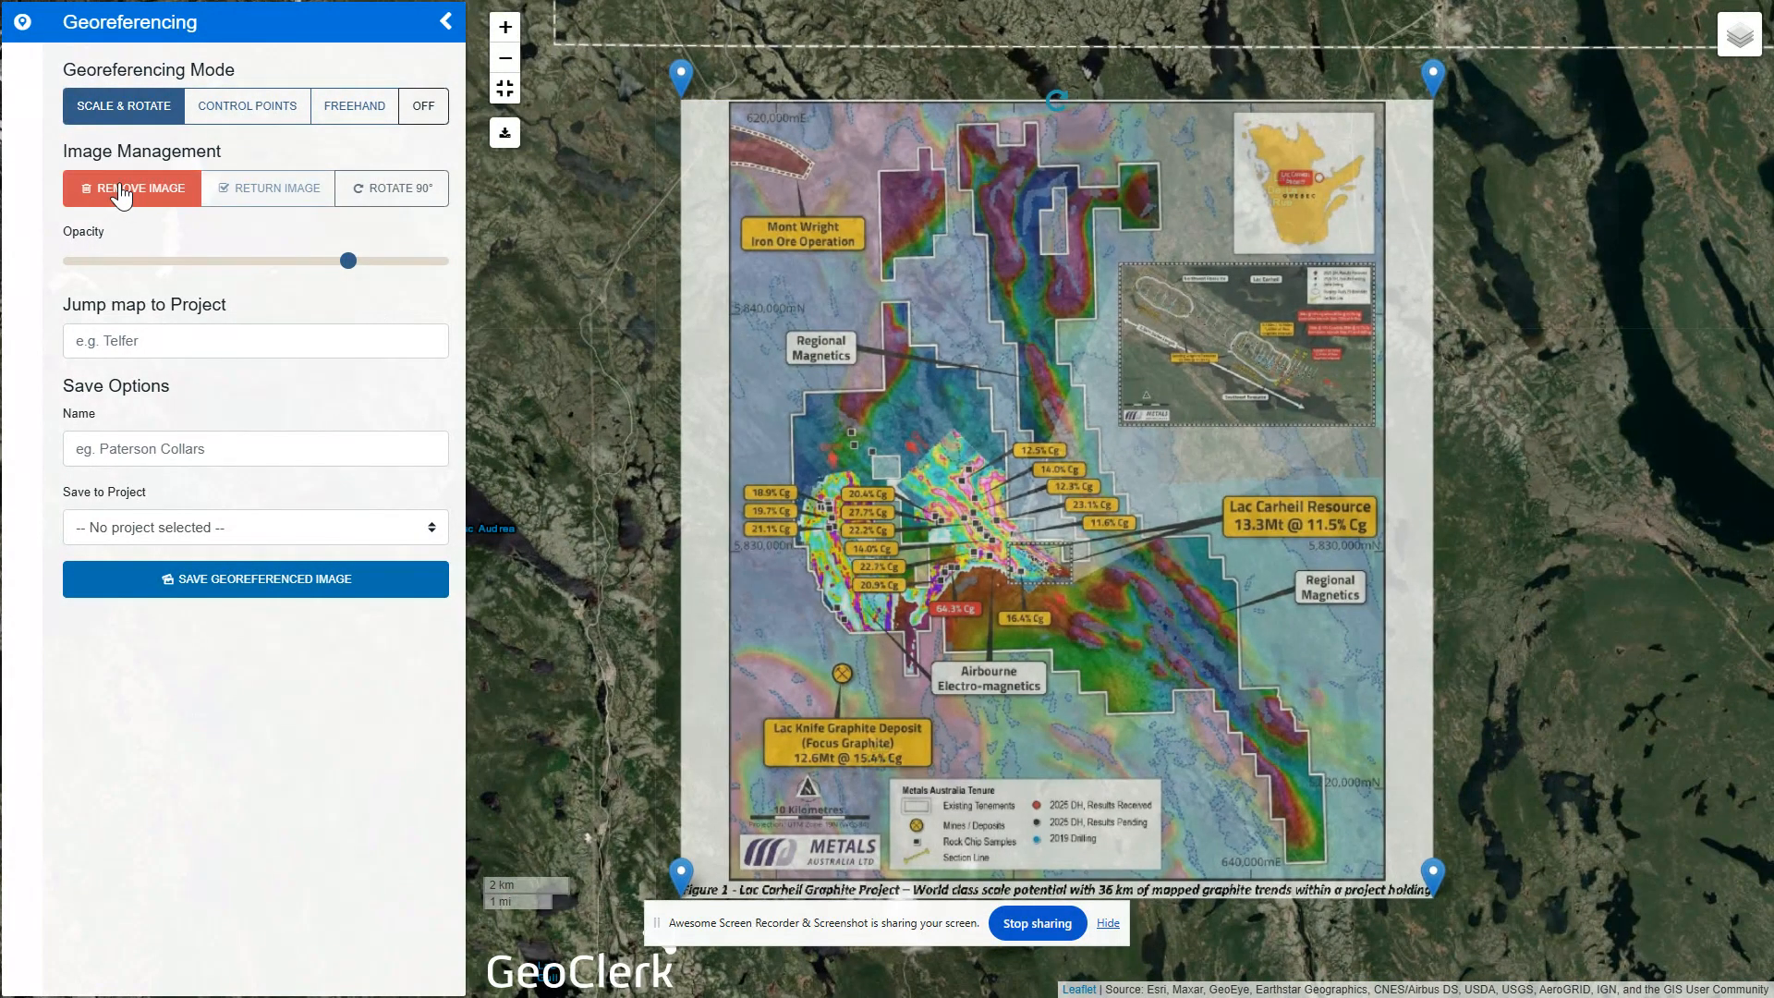
# Rotate the map image by 90° four times and slightly lower its opacity
pyautogui.click(407, 198)
pyautogui.click(408, 201)
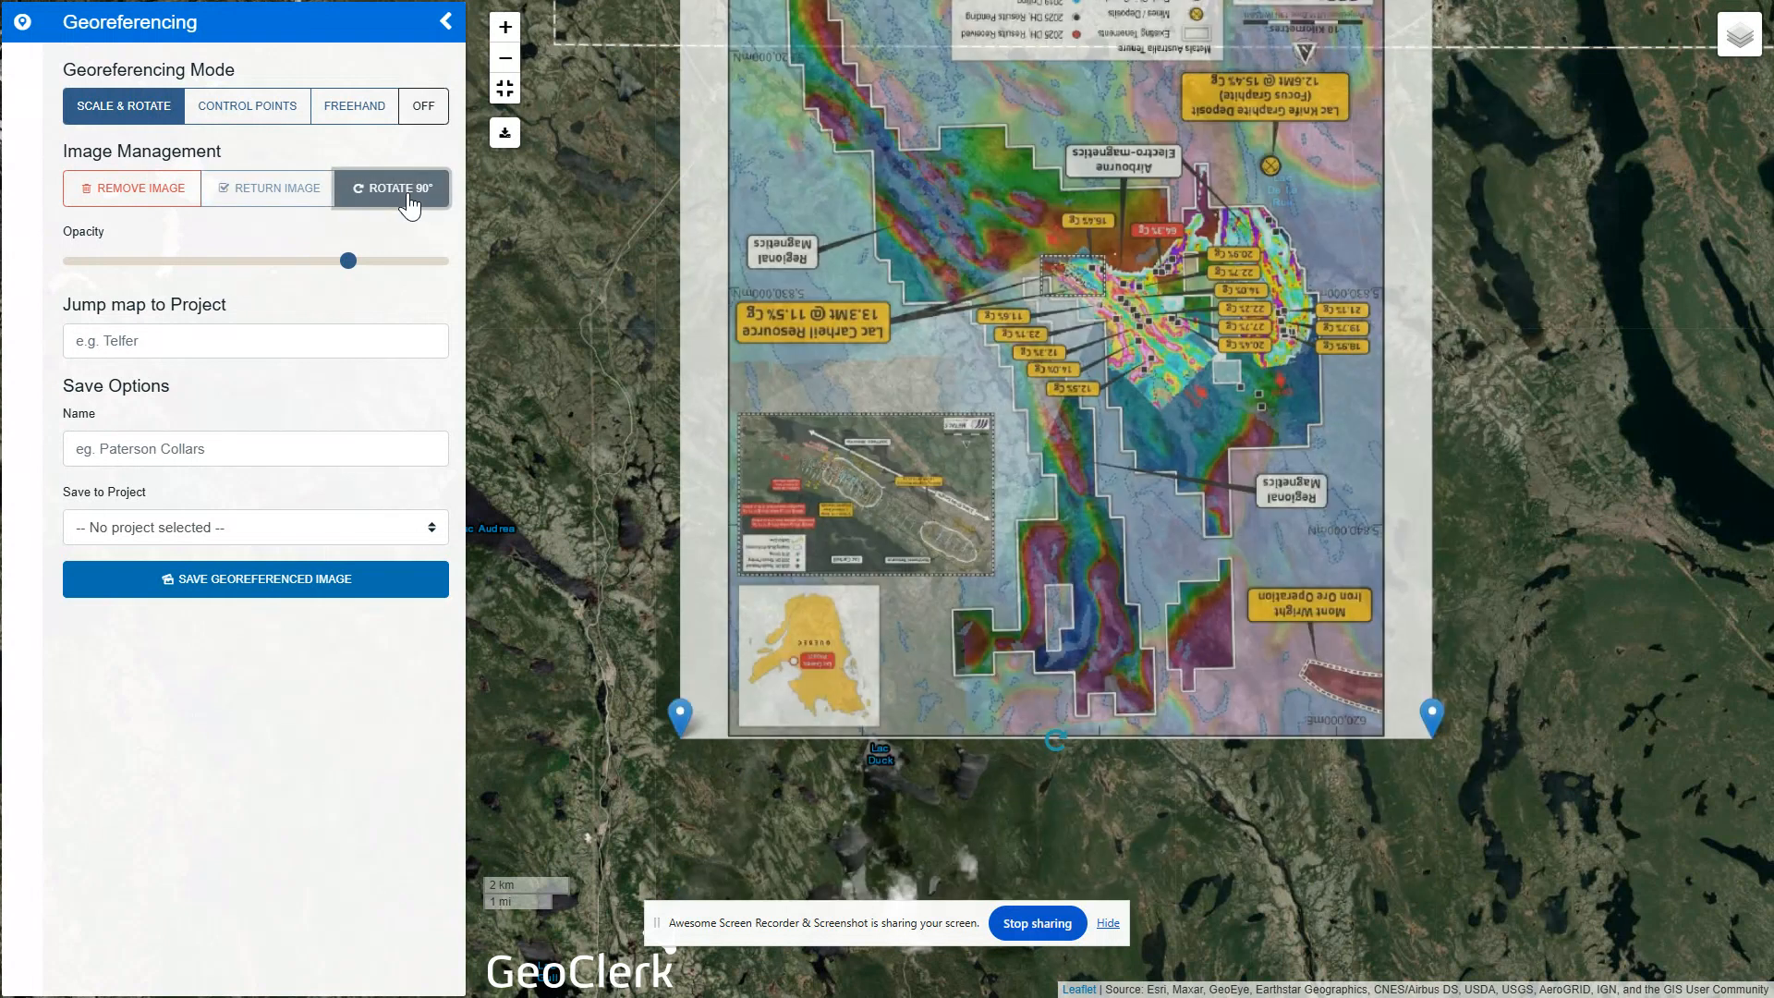
pyautogui.click(409, 201)
pyautogui.click(408, 201)
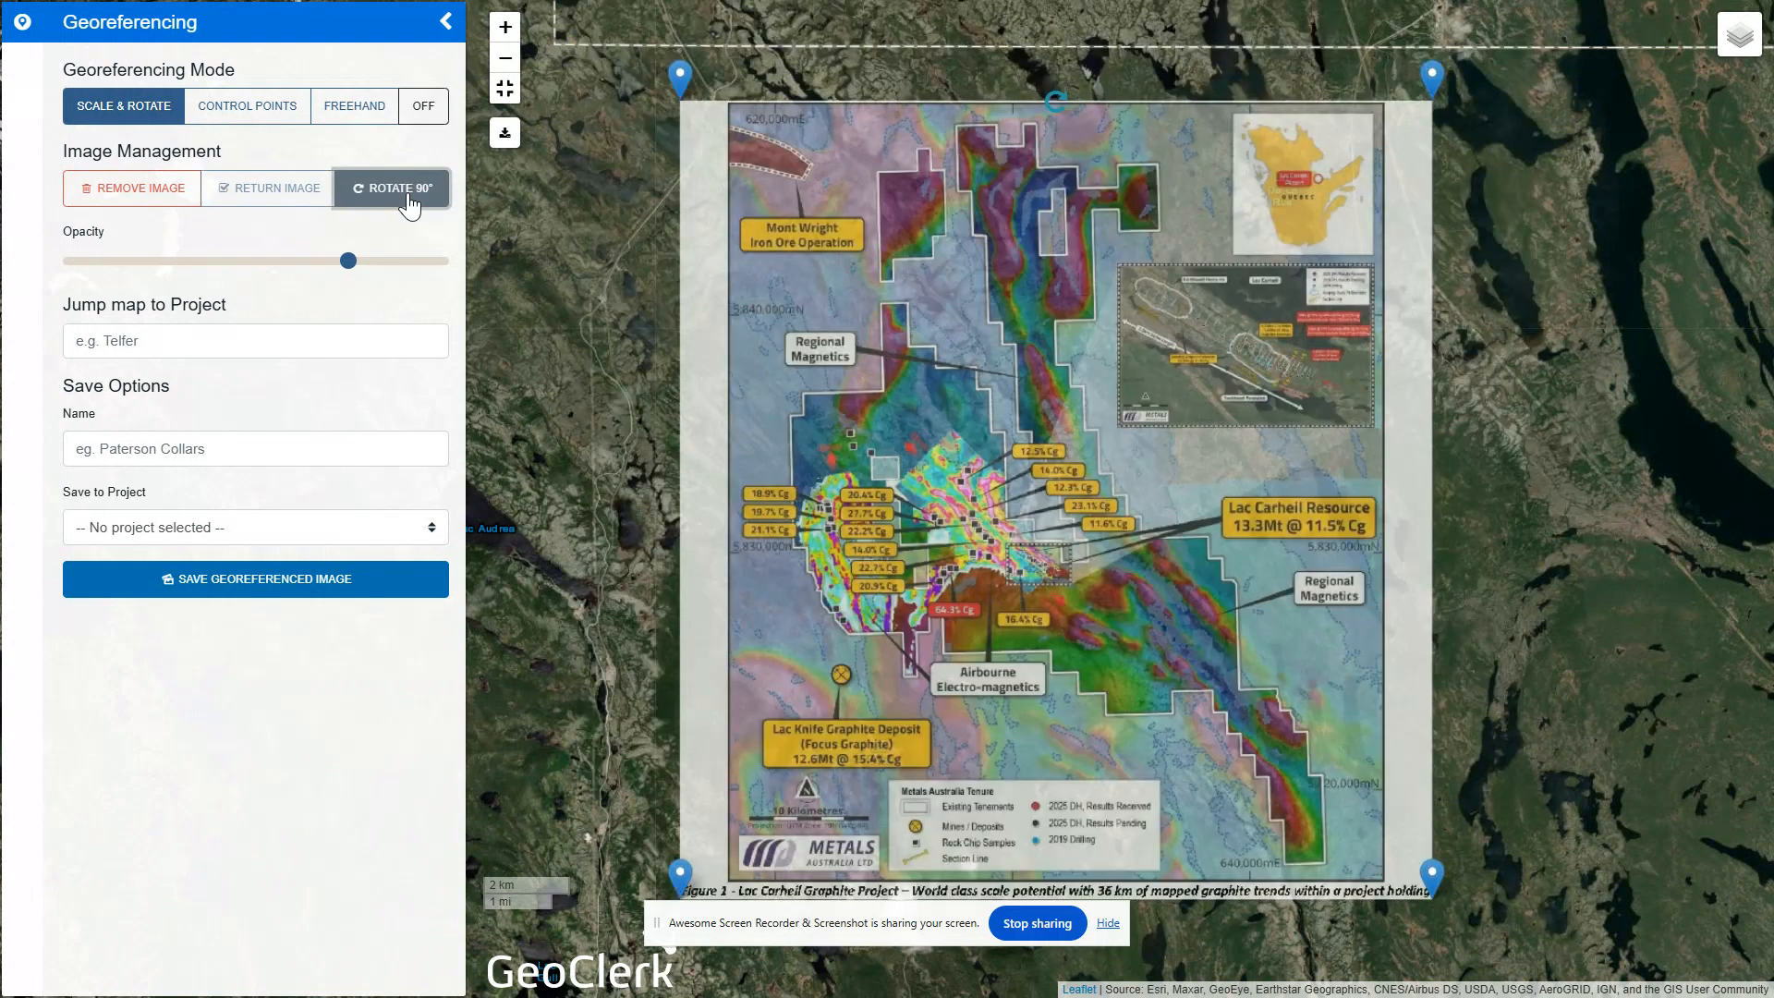
pyautogui.moveTo(348, 260)
pyautogui.mouseDown()
pyautogui.moveTo(174, 261)
pyautogui.moveTo(346, 263)
pyautogui.mouseUp()
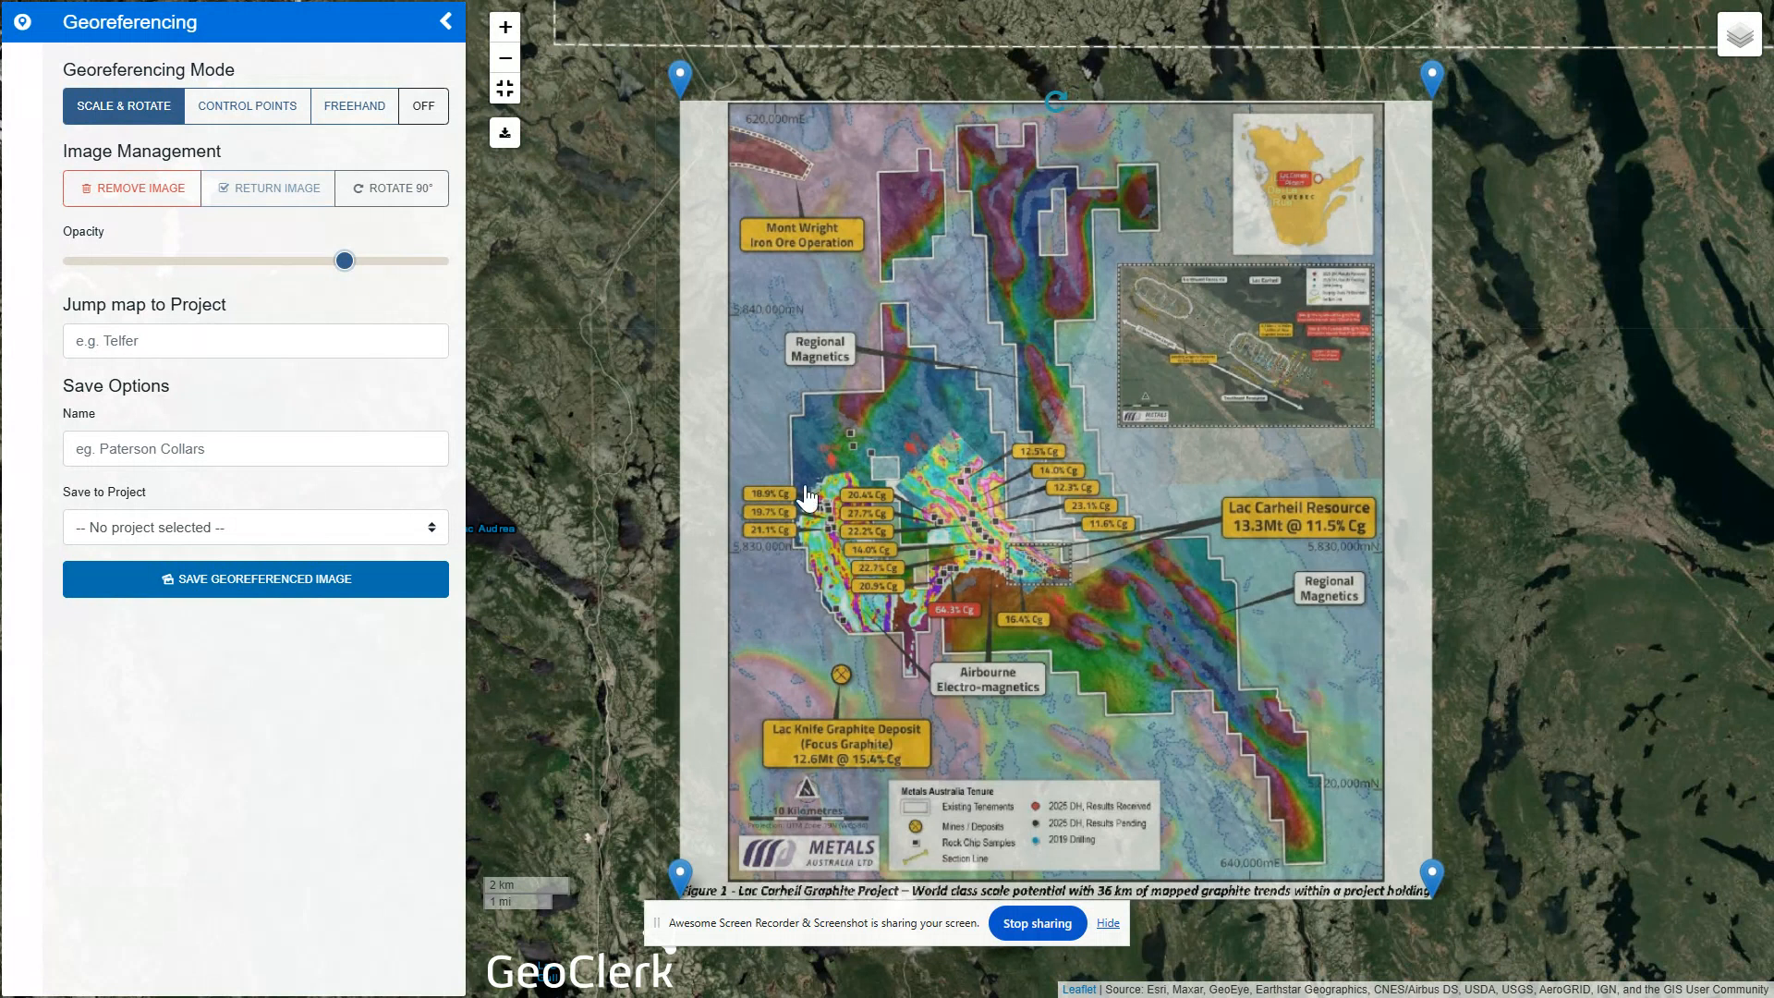
# Add a control point at the 620,000mE and 5,840,000mN grid intersection, set X 620000 and Y 5840000, and move the image there
pyautogui.click(242, 105)
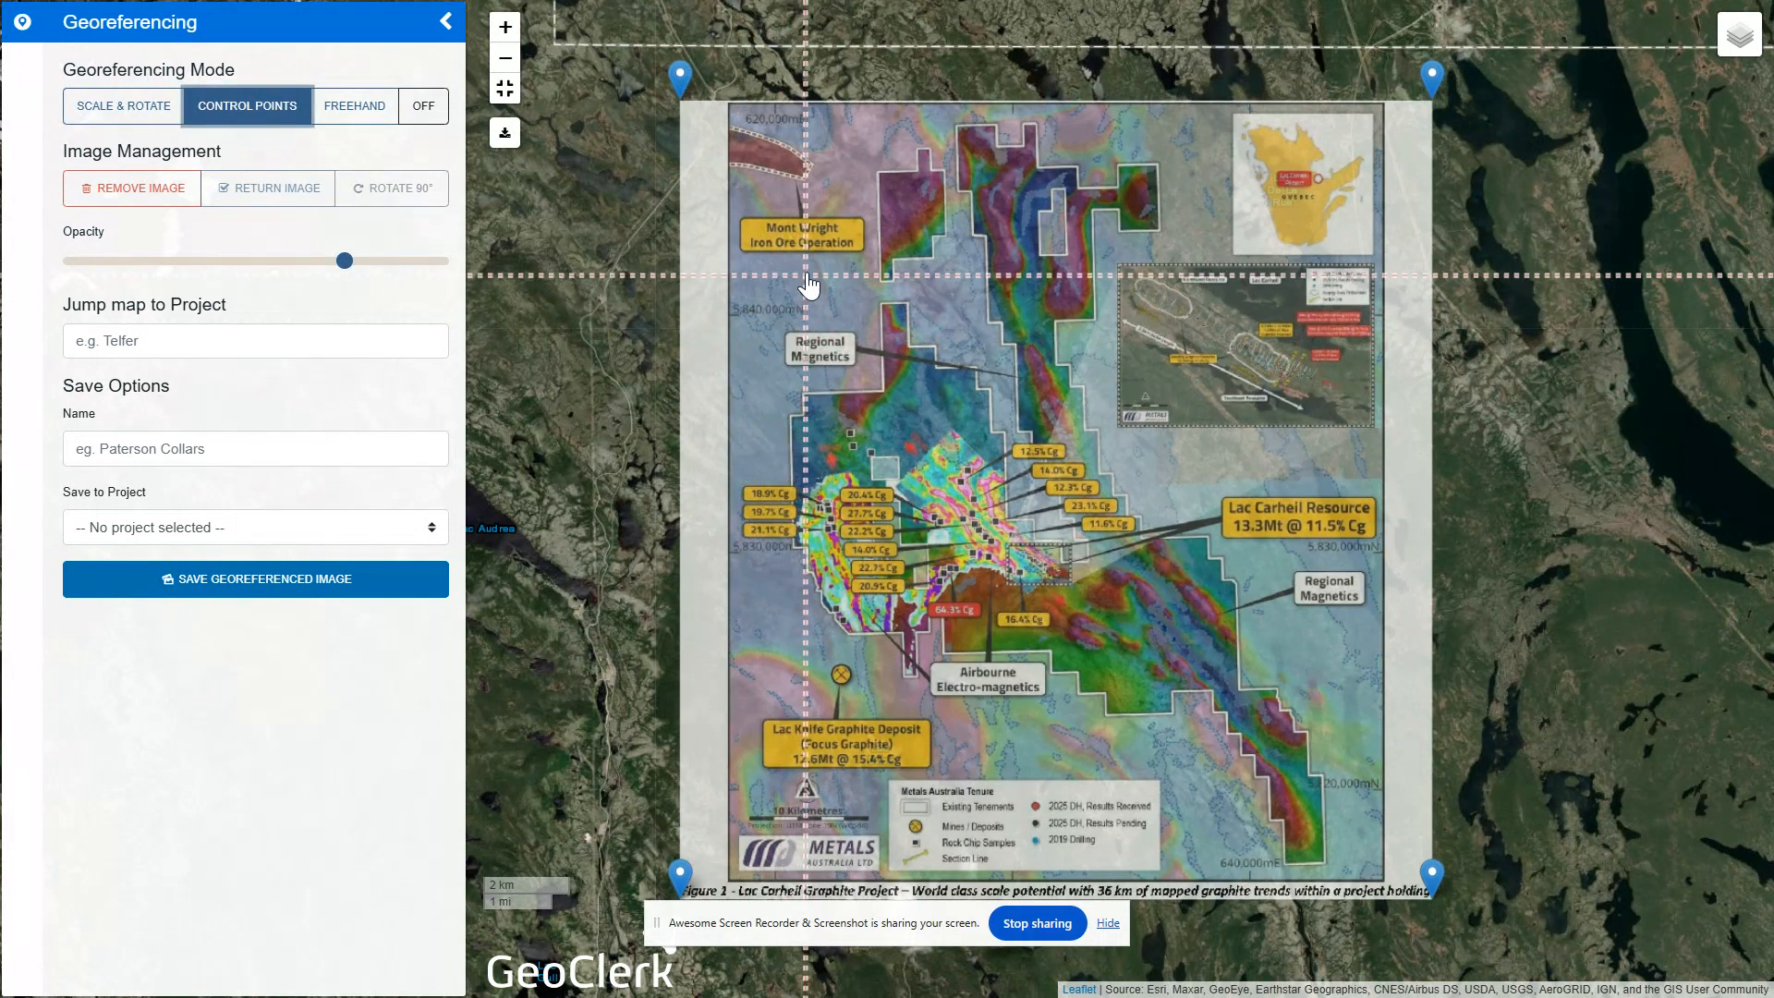
pyautogui.scroll(1, 790, 296)
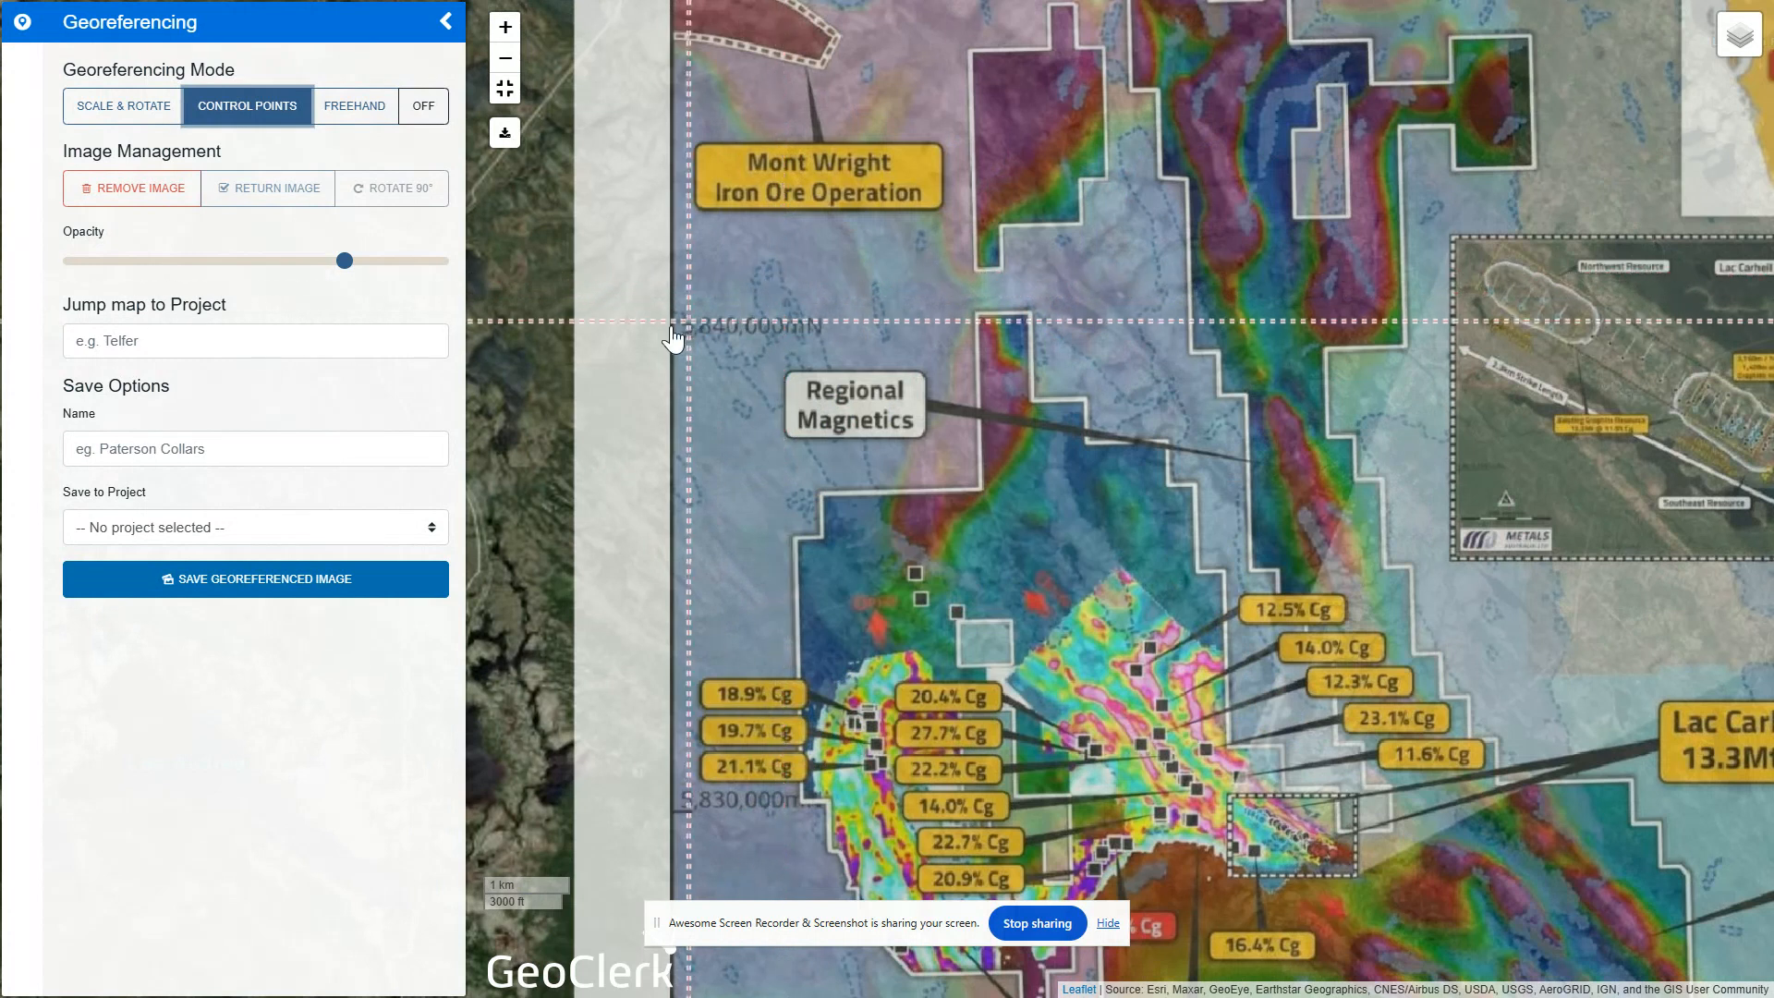
pyautogui.click(557, 332)
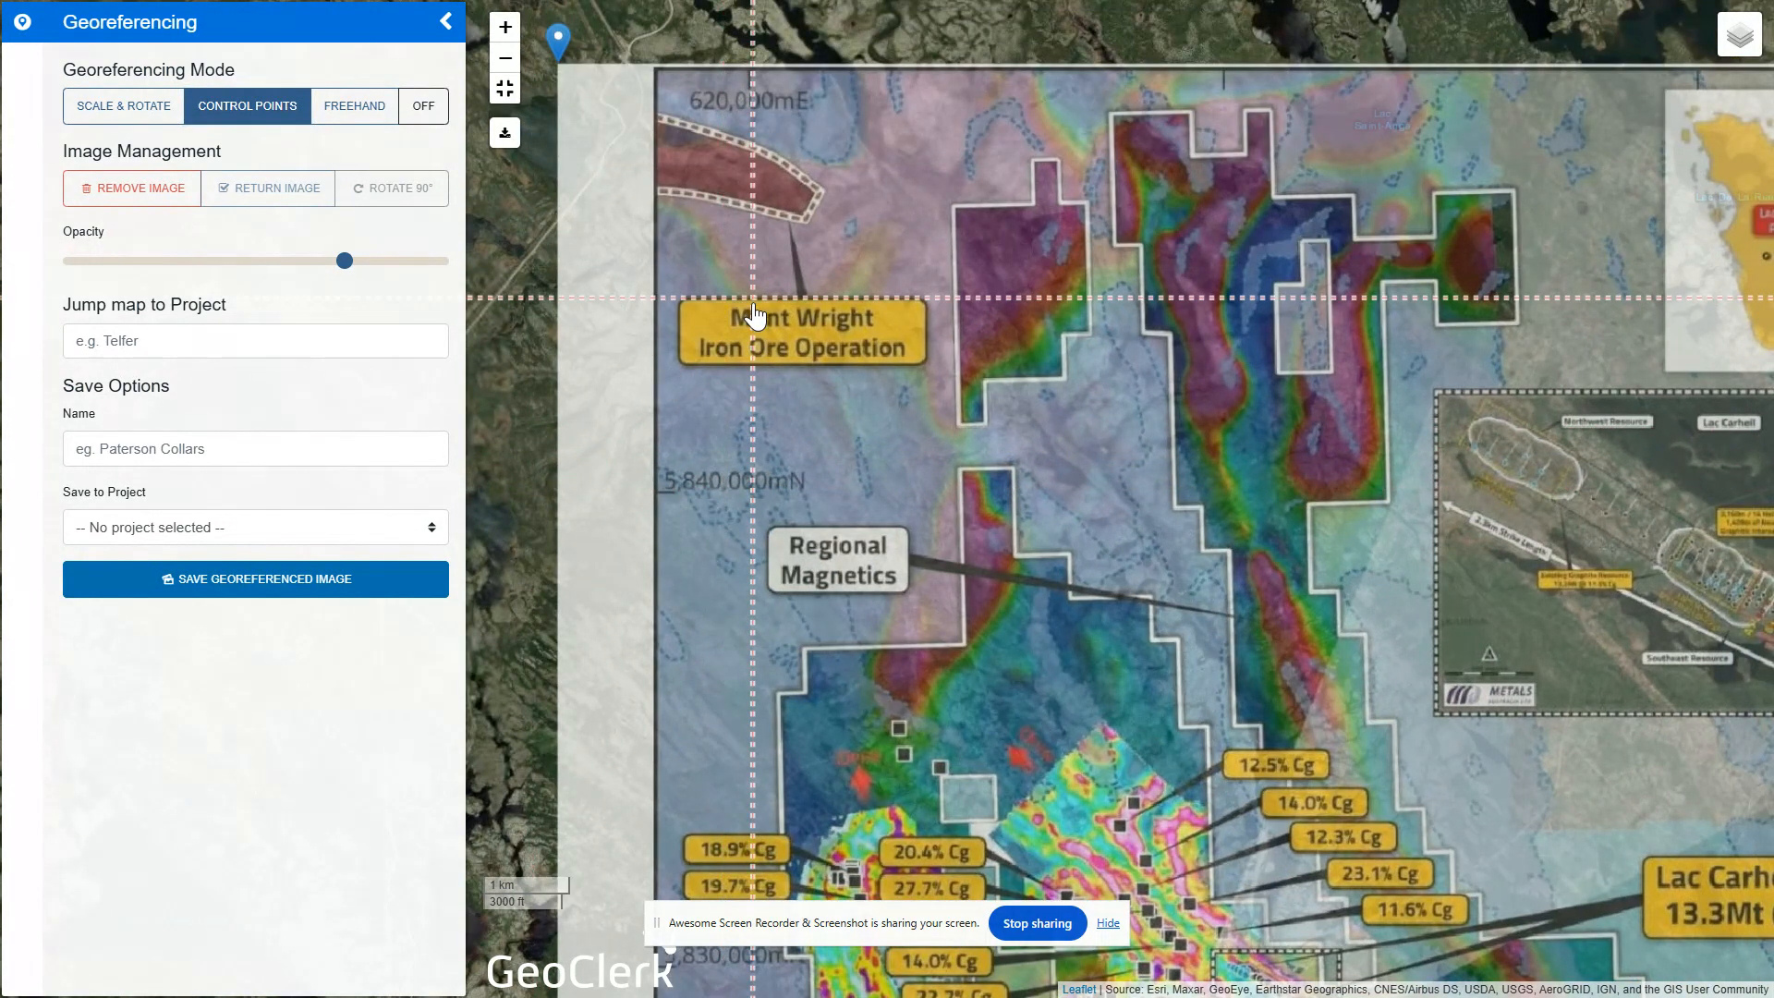
pyautogui.click(749, 496)
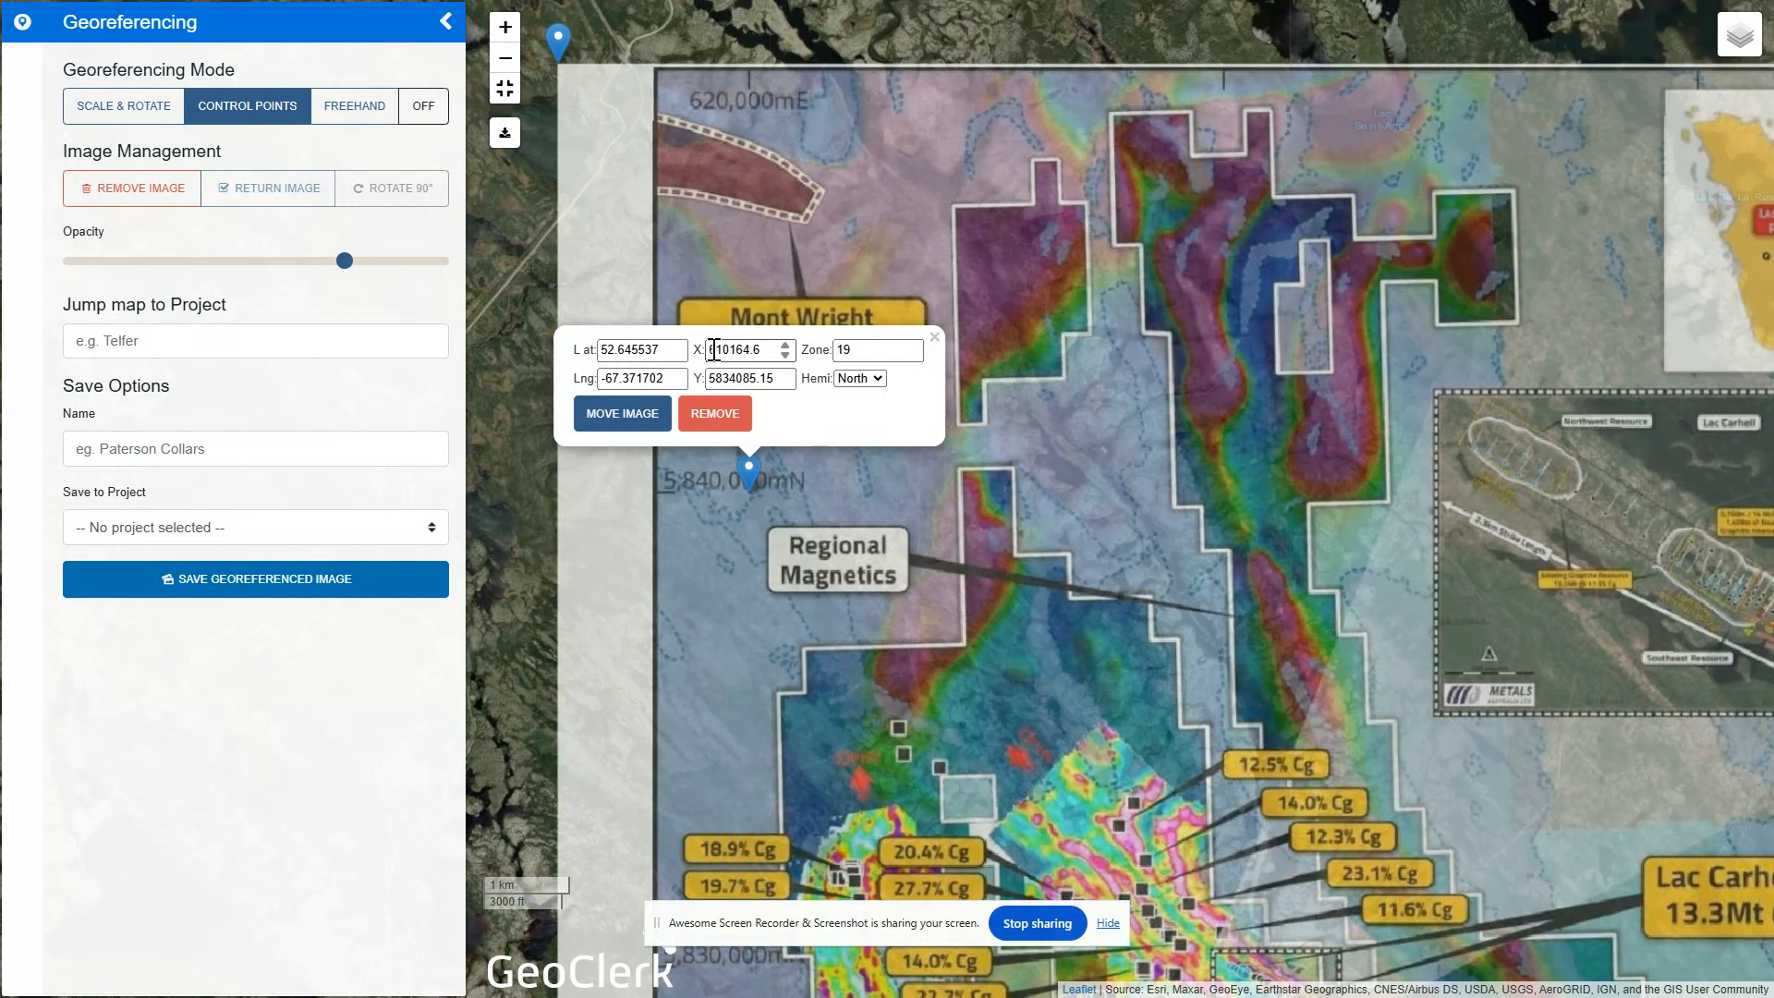
pyautogui.moveTo(714, 349); pyautogui.dragTo(766, 363)
pyautogui.write('20000')
pyautogui.moveTo(726, 378); pyautogui.dragTo(777, 380)
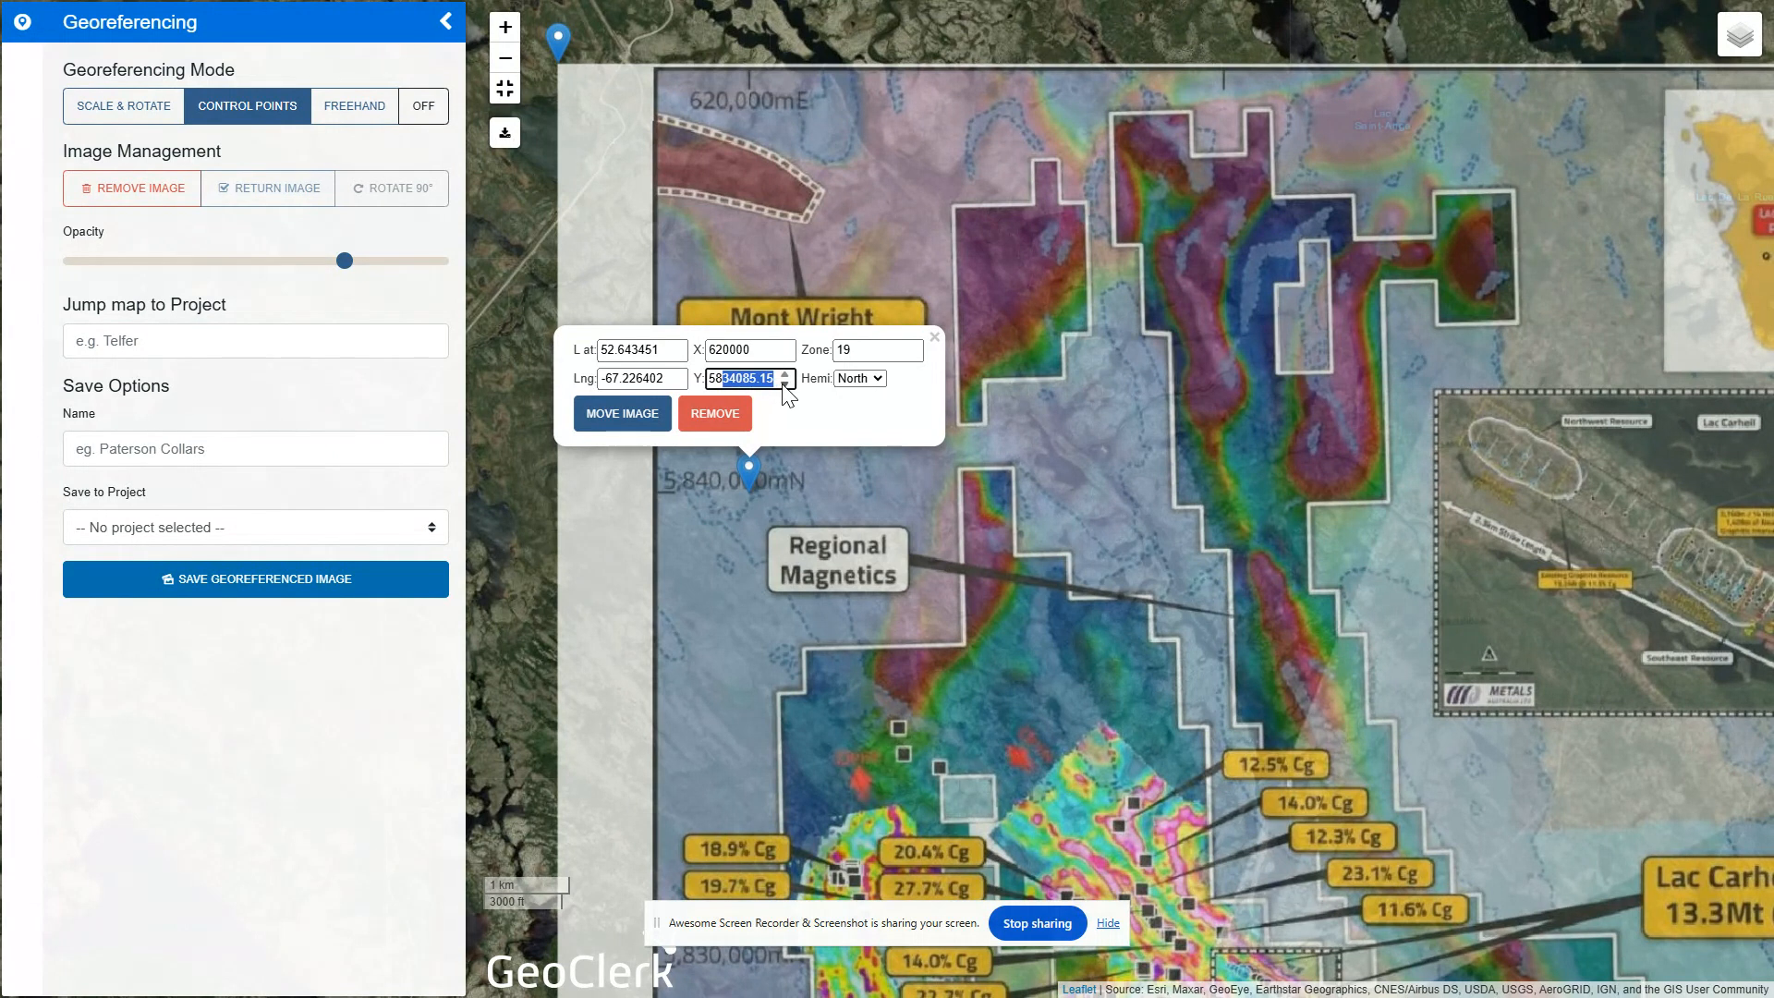
pyautogui.write('40000')
pyautogui.click(617, 416)
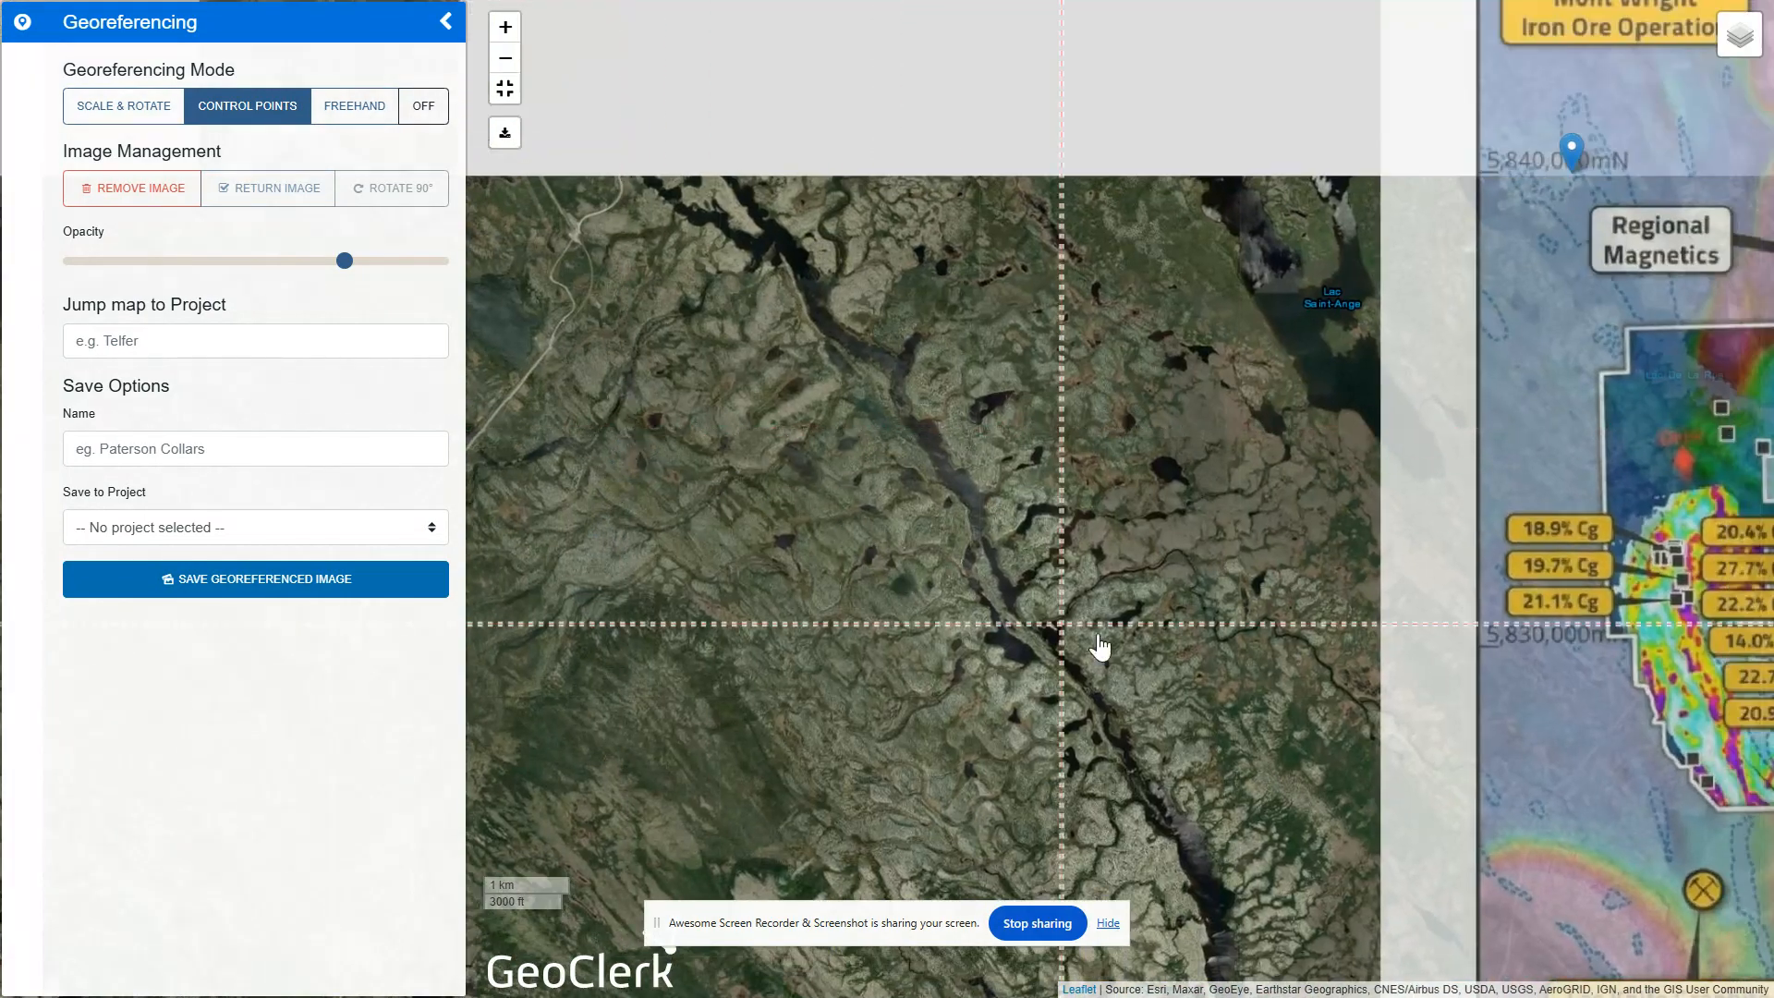
# Add a second control point at the 640,000mE and 5,820,000mN intersection, set X 640000 and Y 5820000, and move the image
pyautogui.scroll(-1, 863, 397)
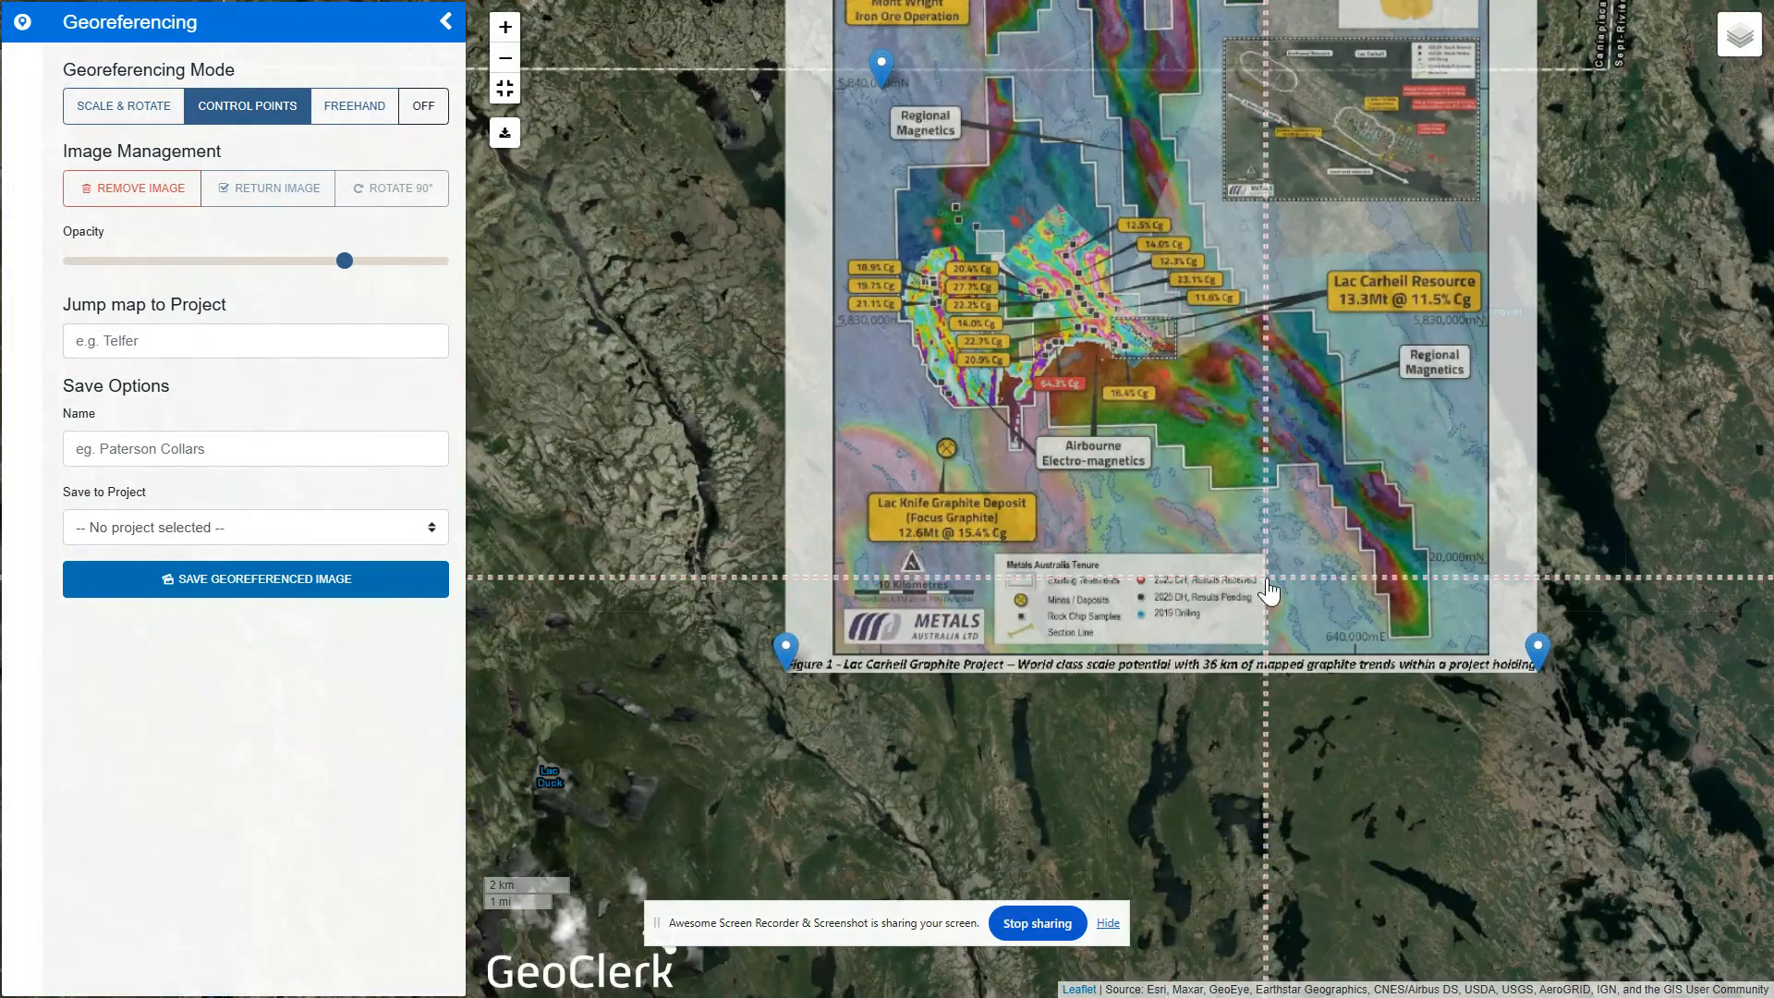
pyautogui.moveTo(1266, 540); pyautogui.dragTo(1085, 560)
pyautogui.scroll(1, 1138, 601)
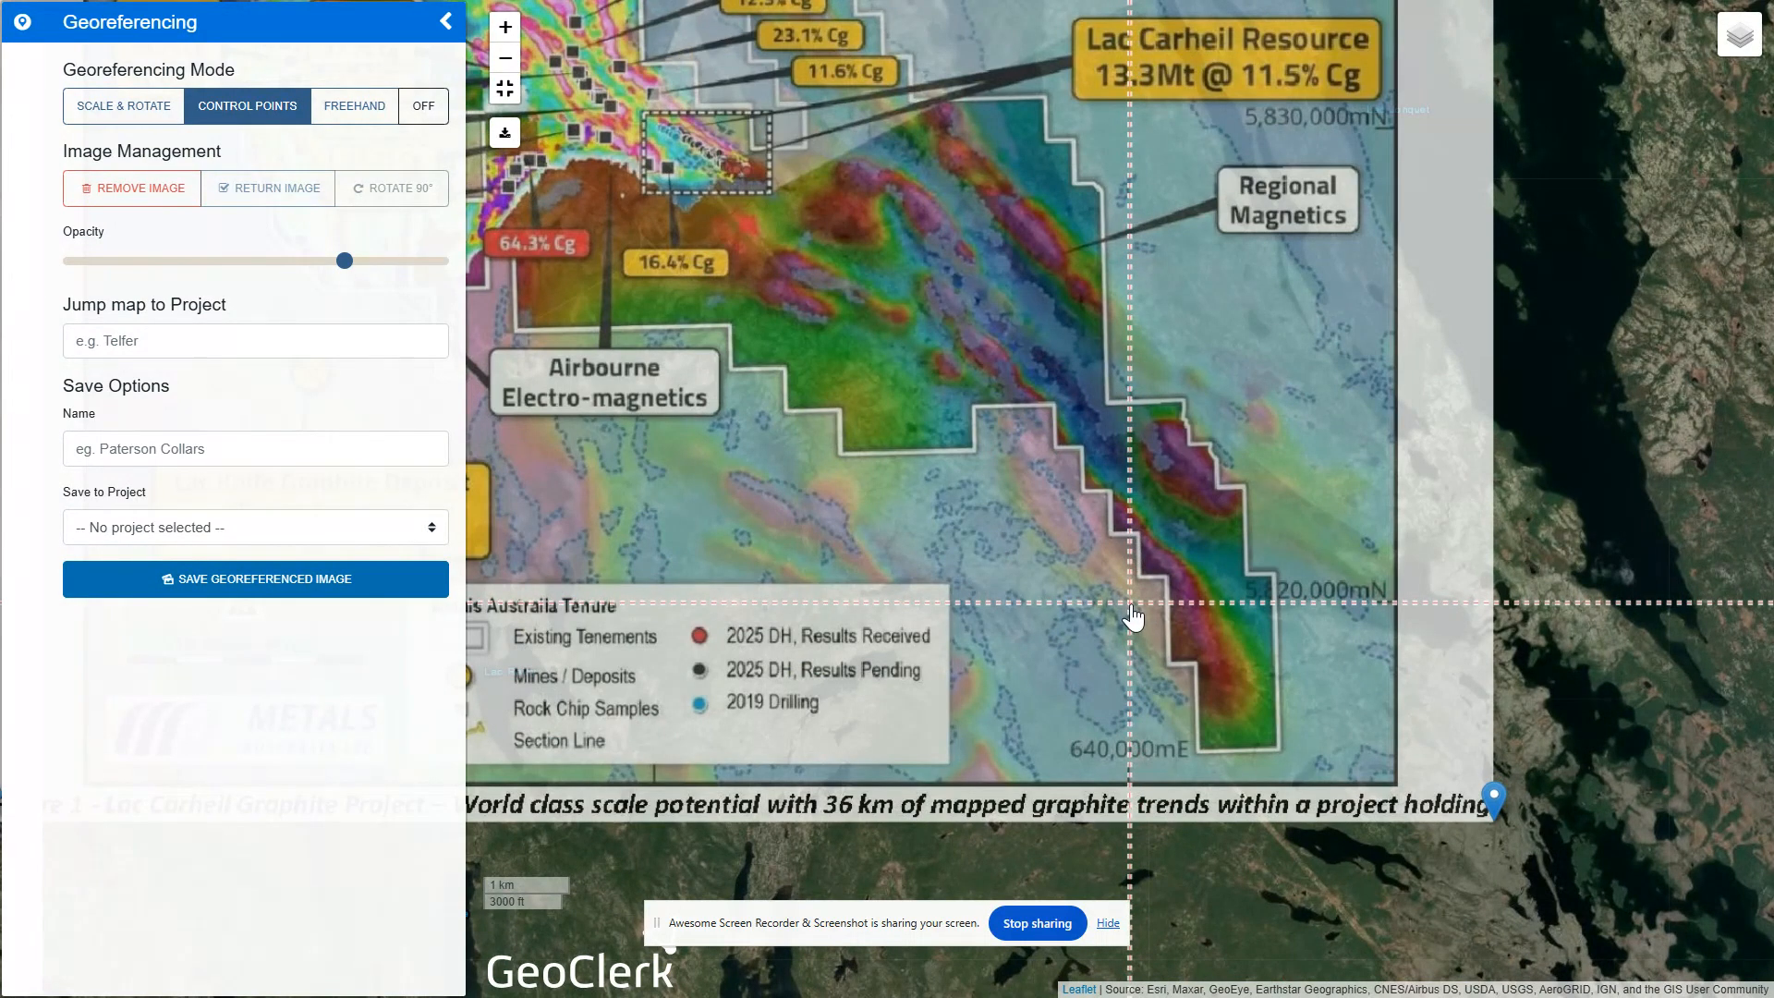
pyautogui.click(1130, 605)
pyautogui.doubleClick(1090, 466)
pyautogui.write('640000')
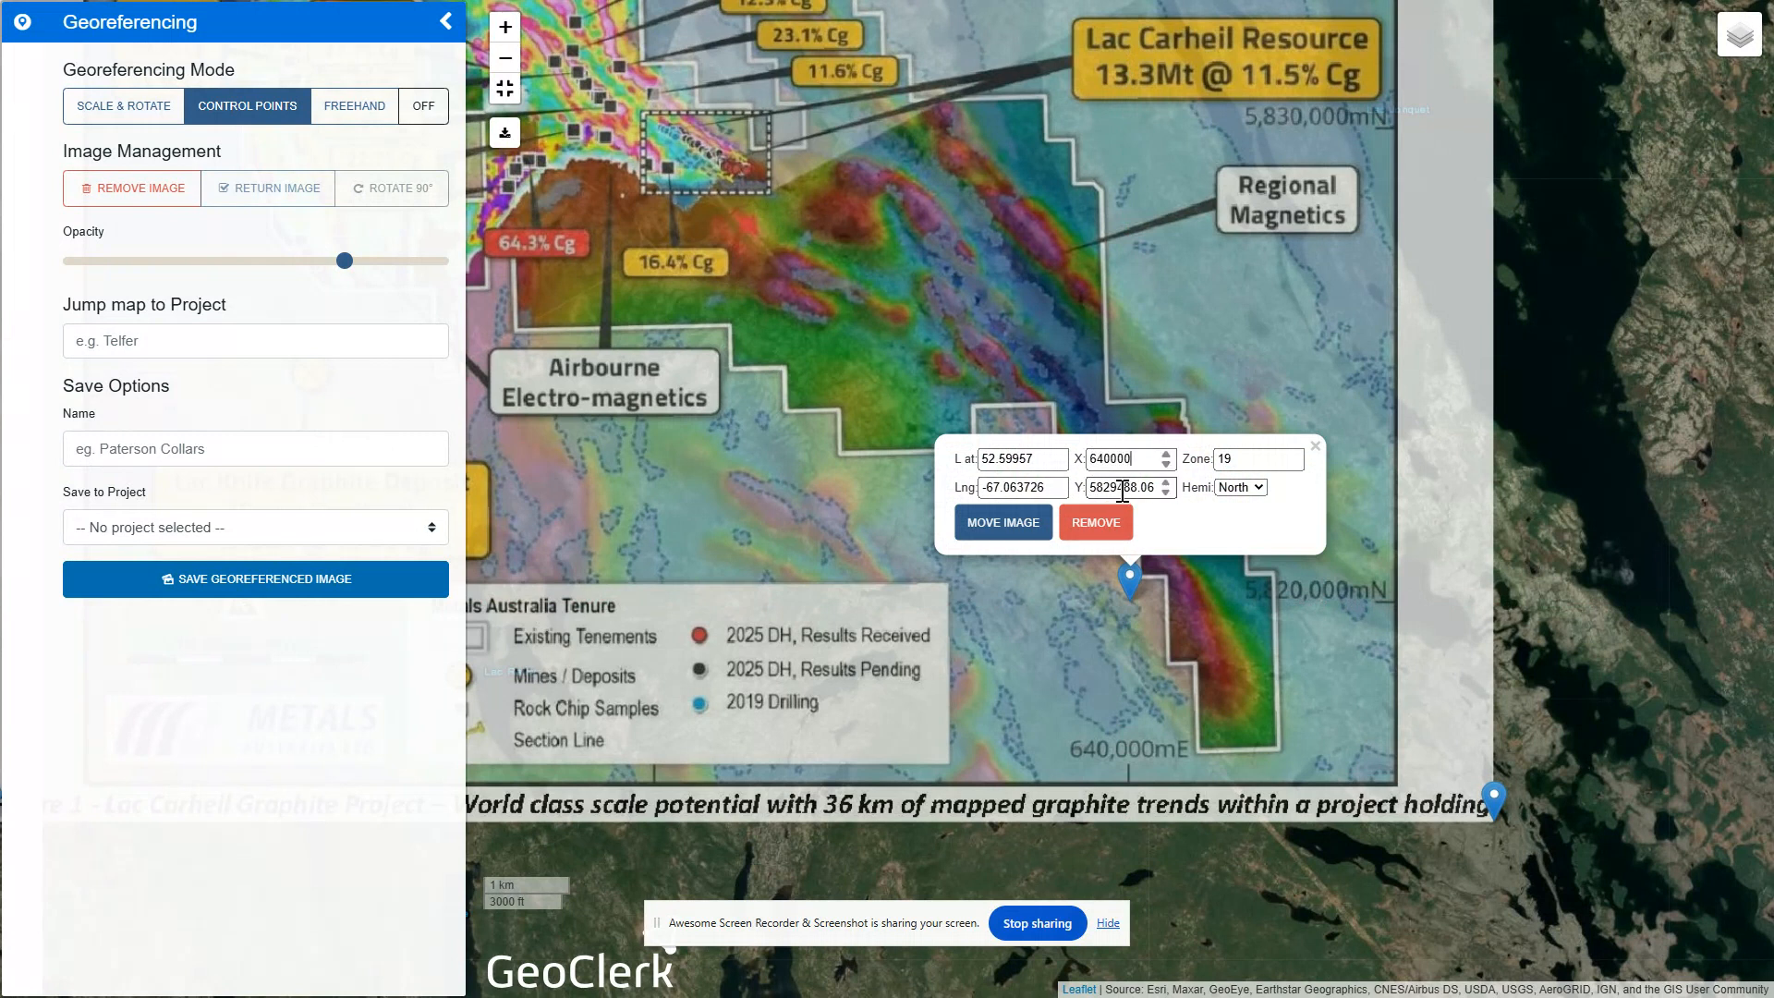
pyautogui.moveTo(1110, 488); pyautogui.dragTo(1162, 501)
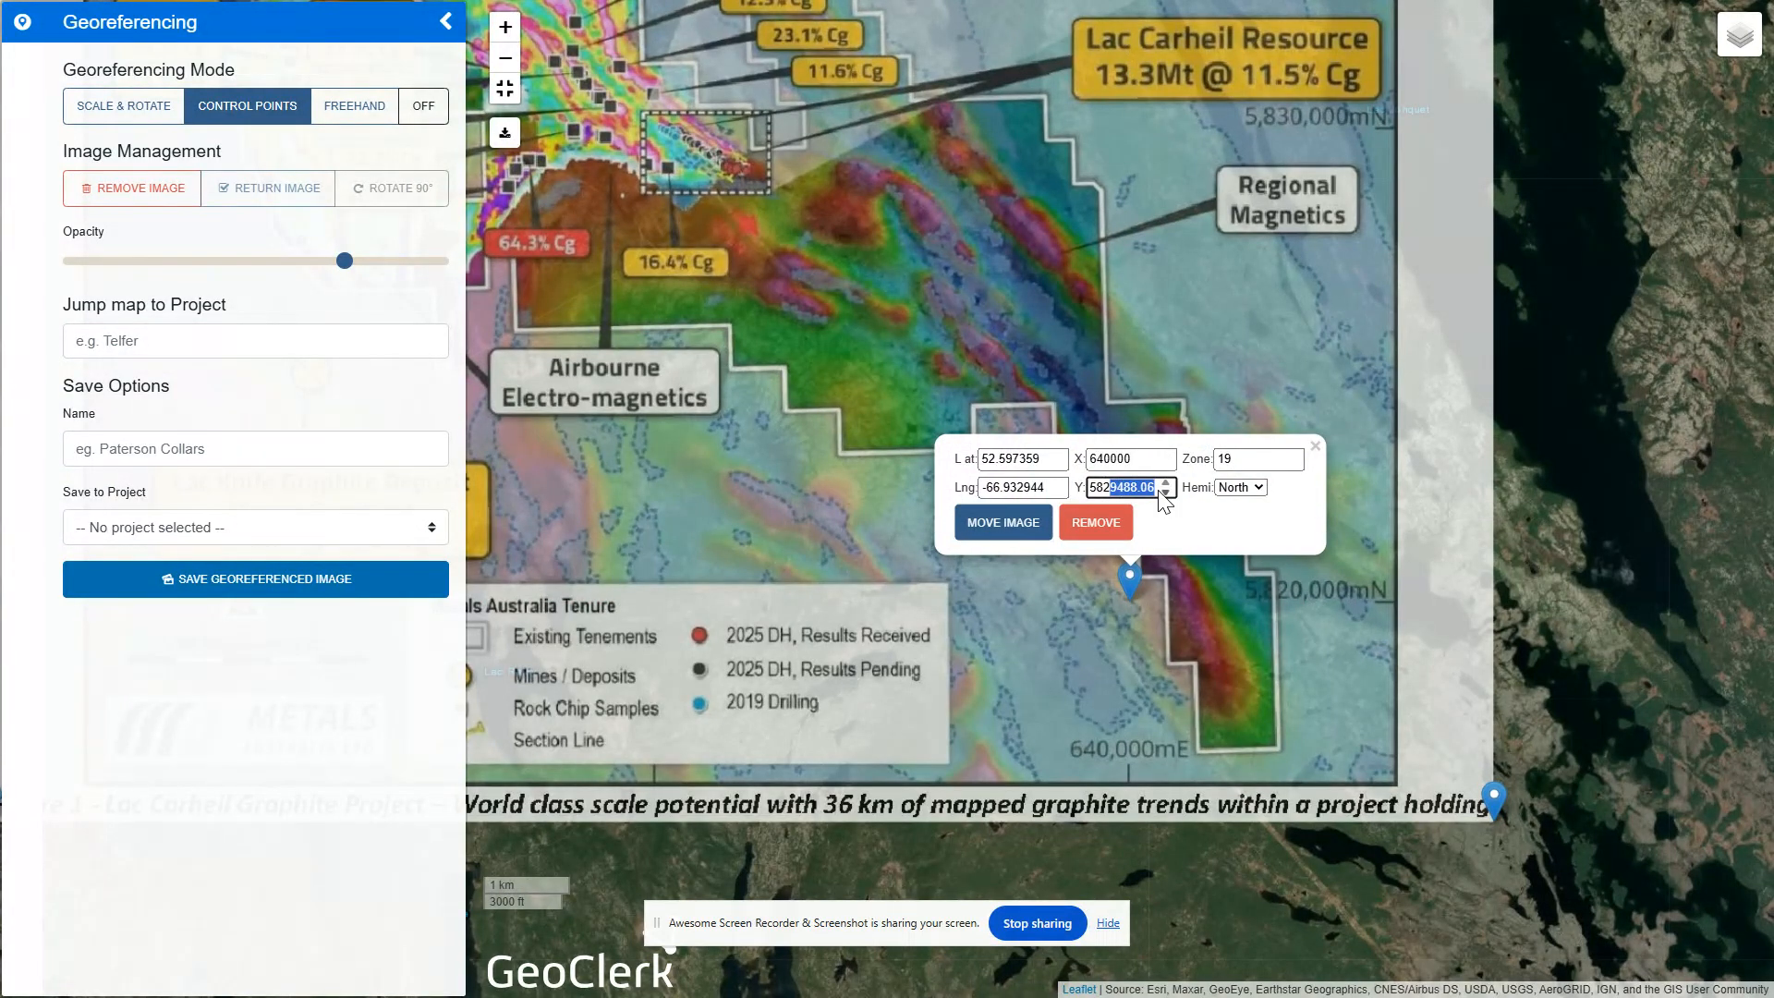
pyautogui.write('0000')
pyautogui.click(1014, 520)
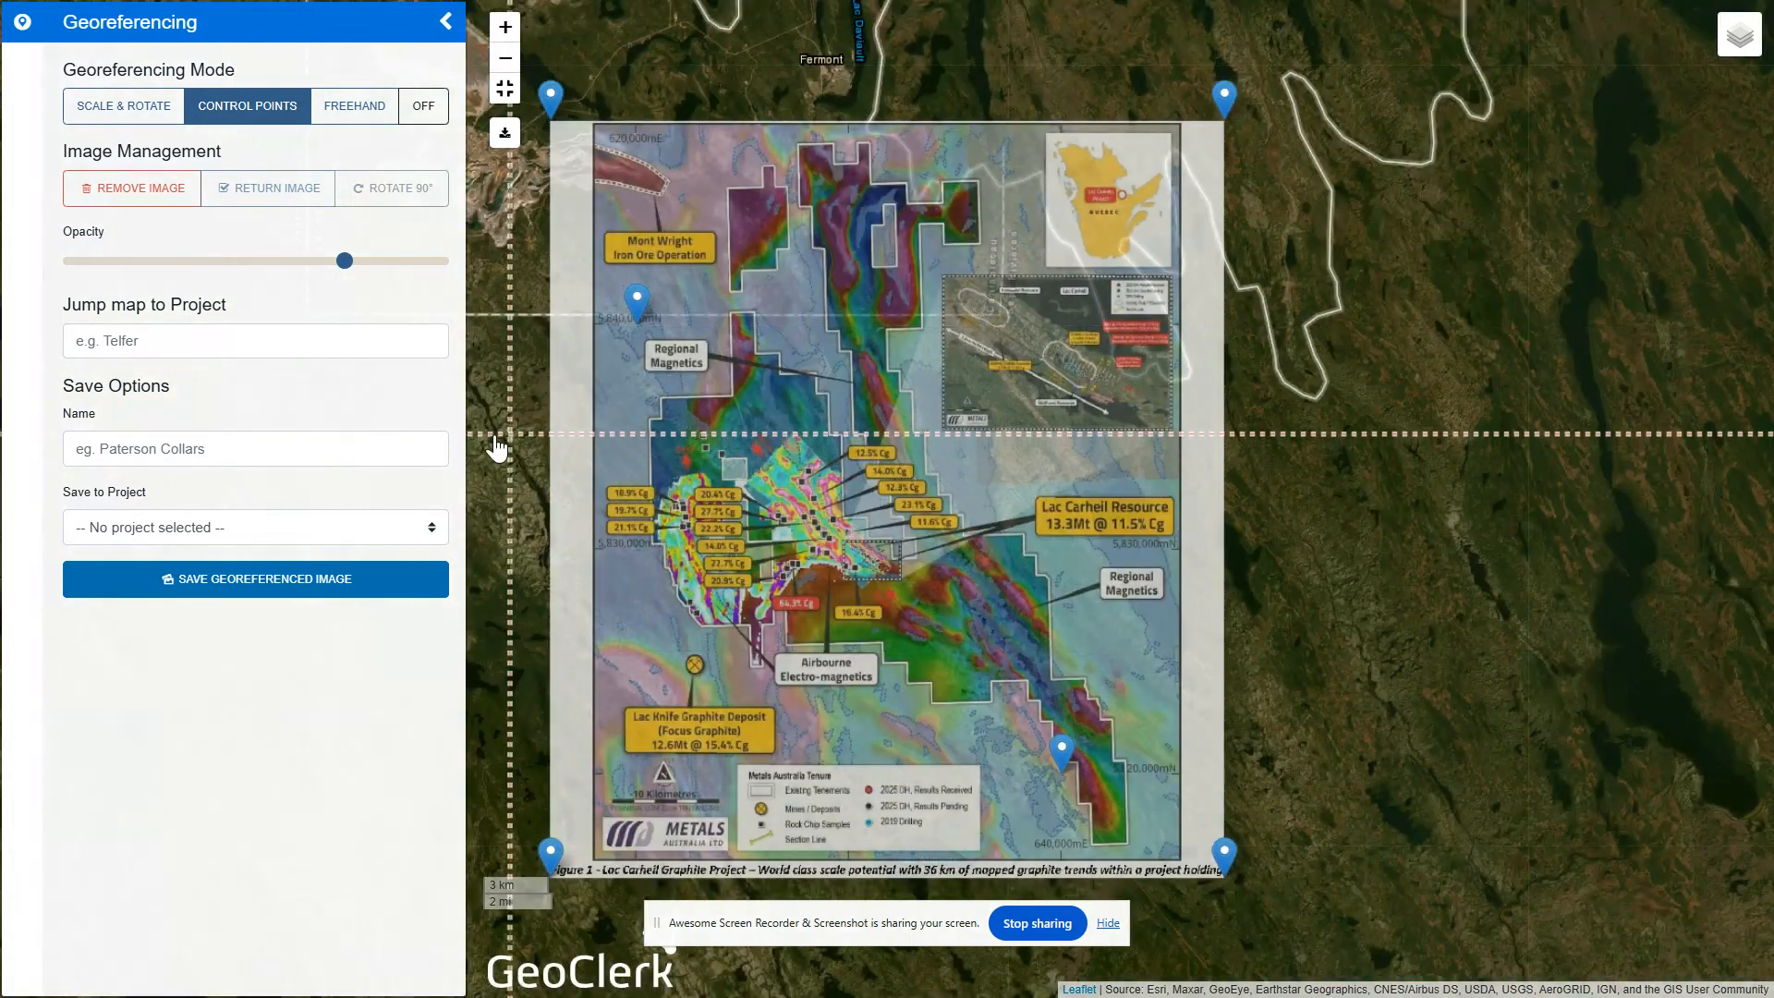
# Turn on the coloured magnetics layer beneath the georeferenced image and raise the image's opacity slightly
pyautogui.moveTo(499, 448); pyautogui.dragTo(724, 401)
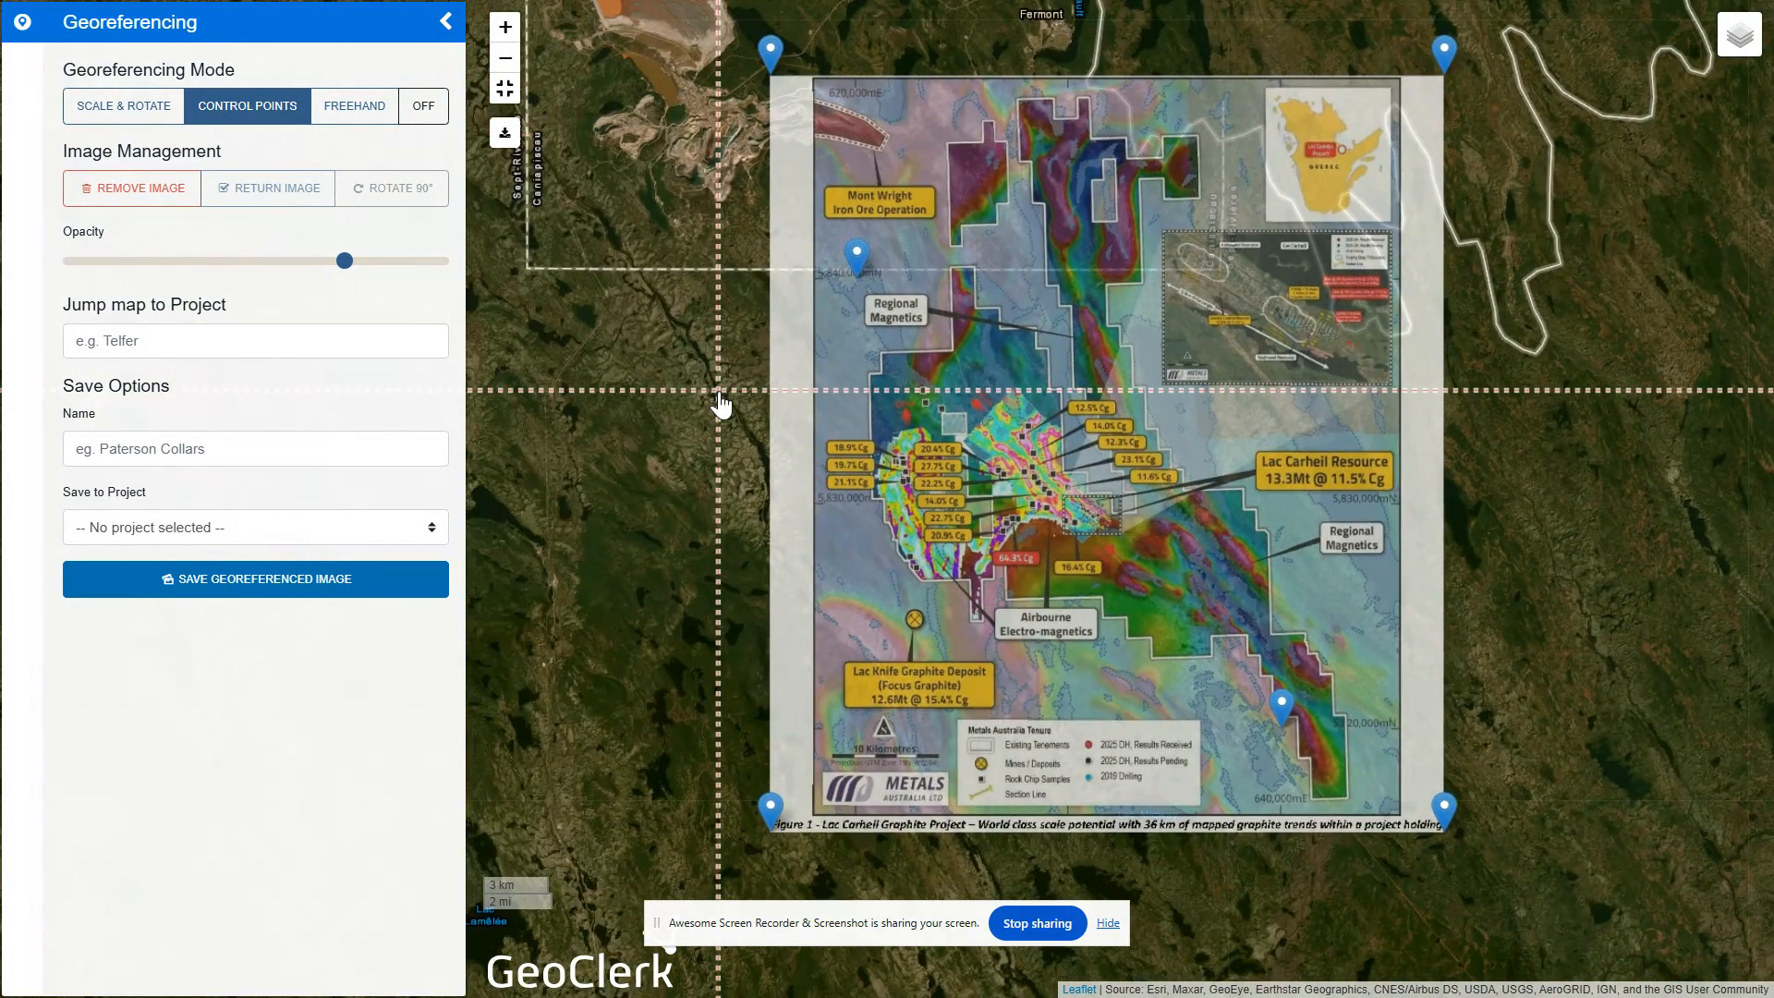
pyautogui.moveTo(744, 489); pyautogui.dragTo(784, 548)
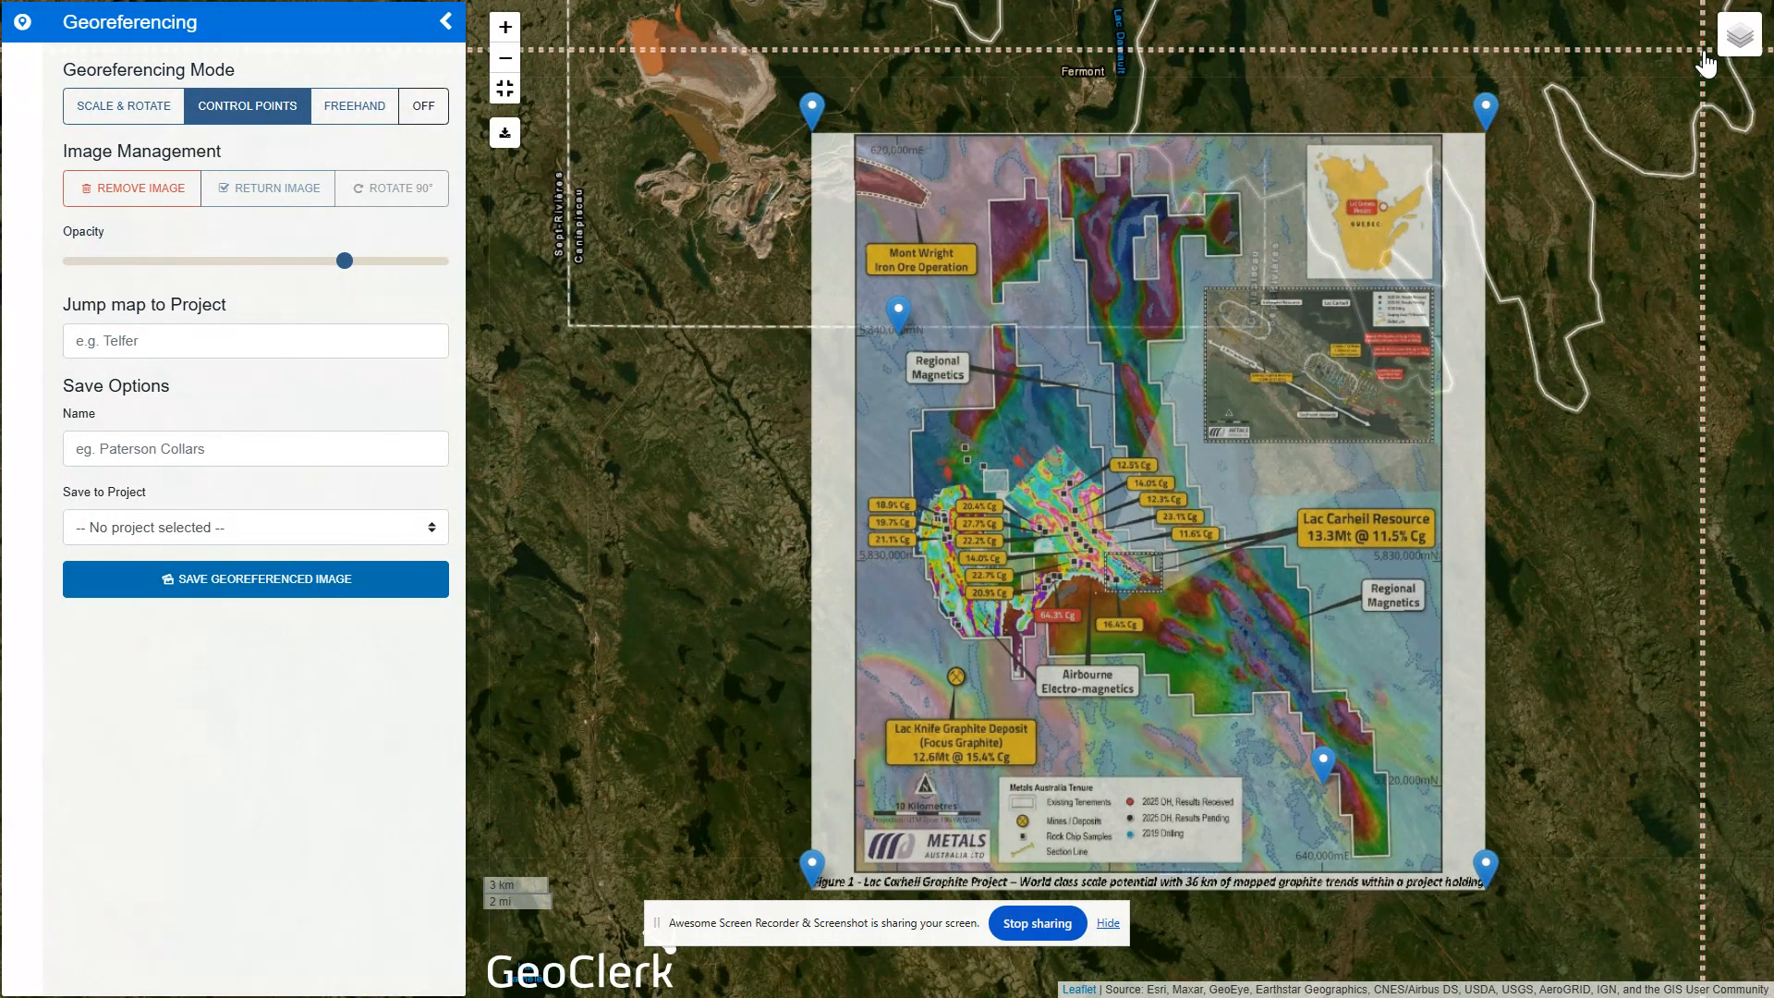
pyautogui.moveTo(1726, 48)
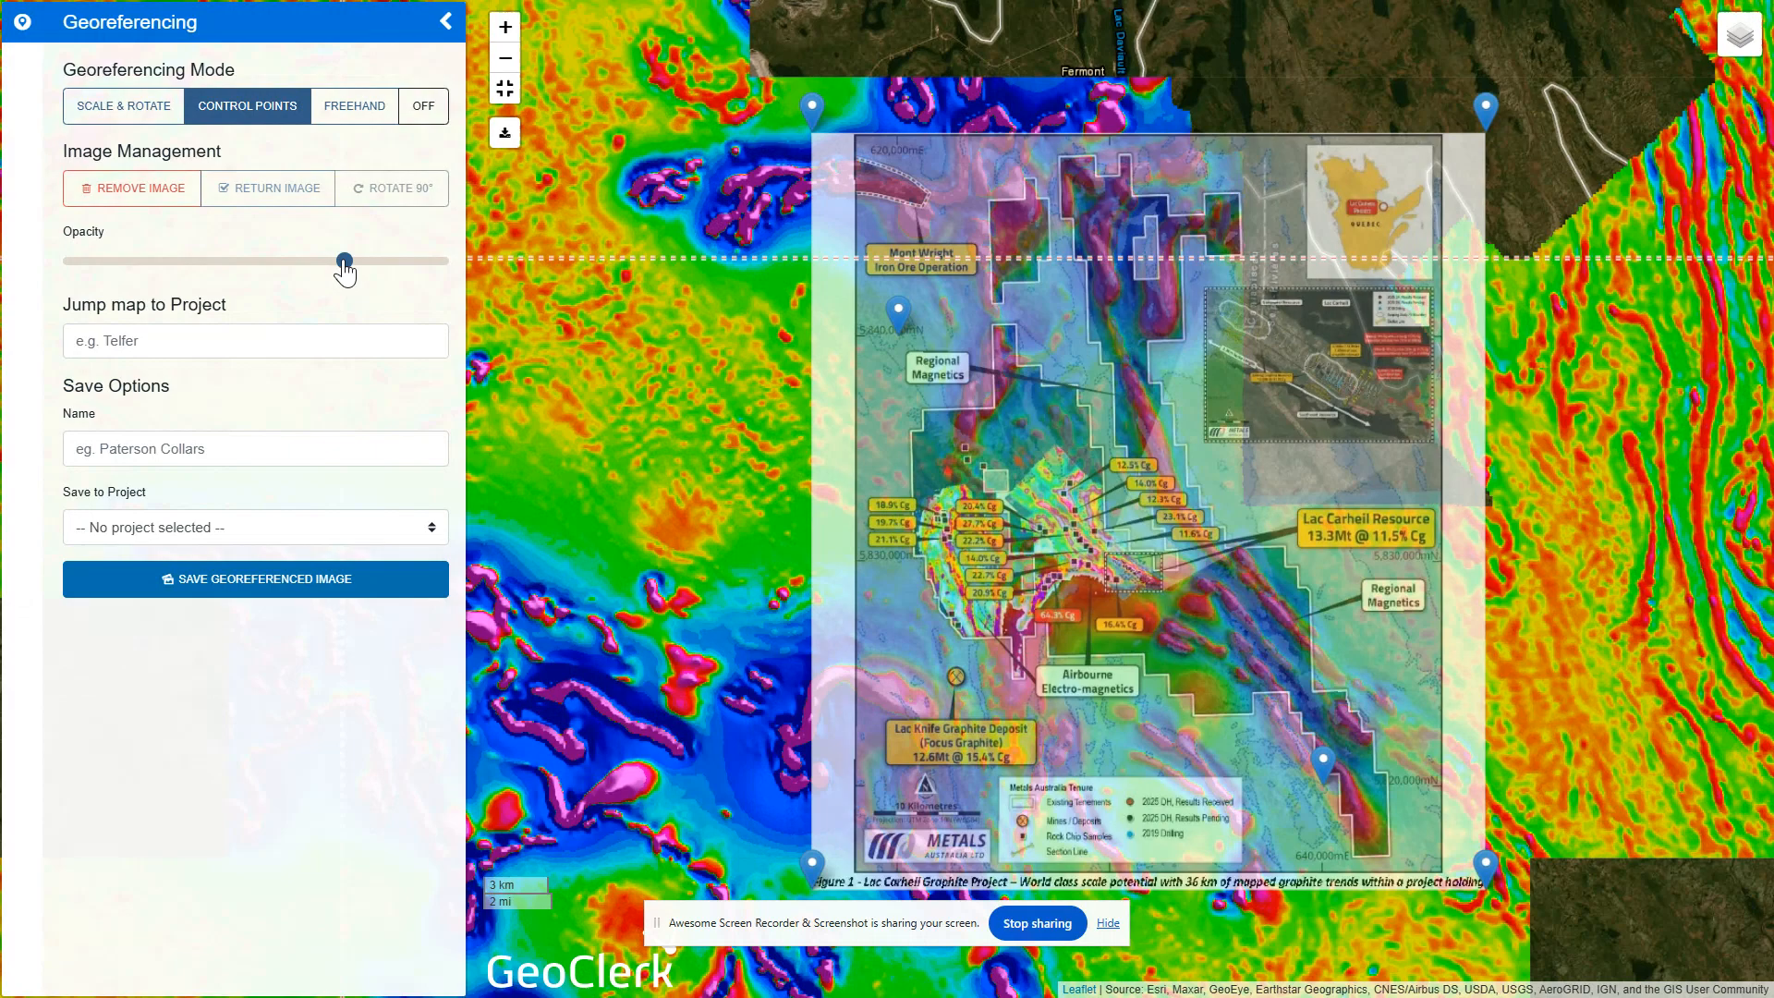
pyautogui.moveTo(343, 268)
pyautogui.mouseDown()
pyautogui.moveTo(80, 268)
pyautogui.moveTo(440, 259)
pyautogui.moveTo(213, 258)
pyautogui.moveTo(403, 261)
pyautogui.moveTo(246, 266)
pyautogui.moveTo(399, 266)
pyautogui.moveTo(373, 271)
pyautogui.mouseUp()
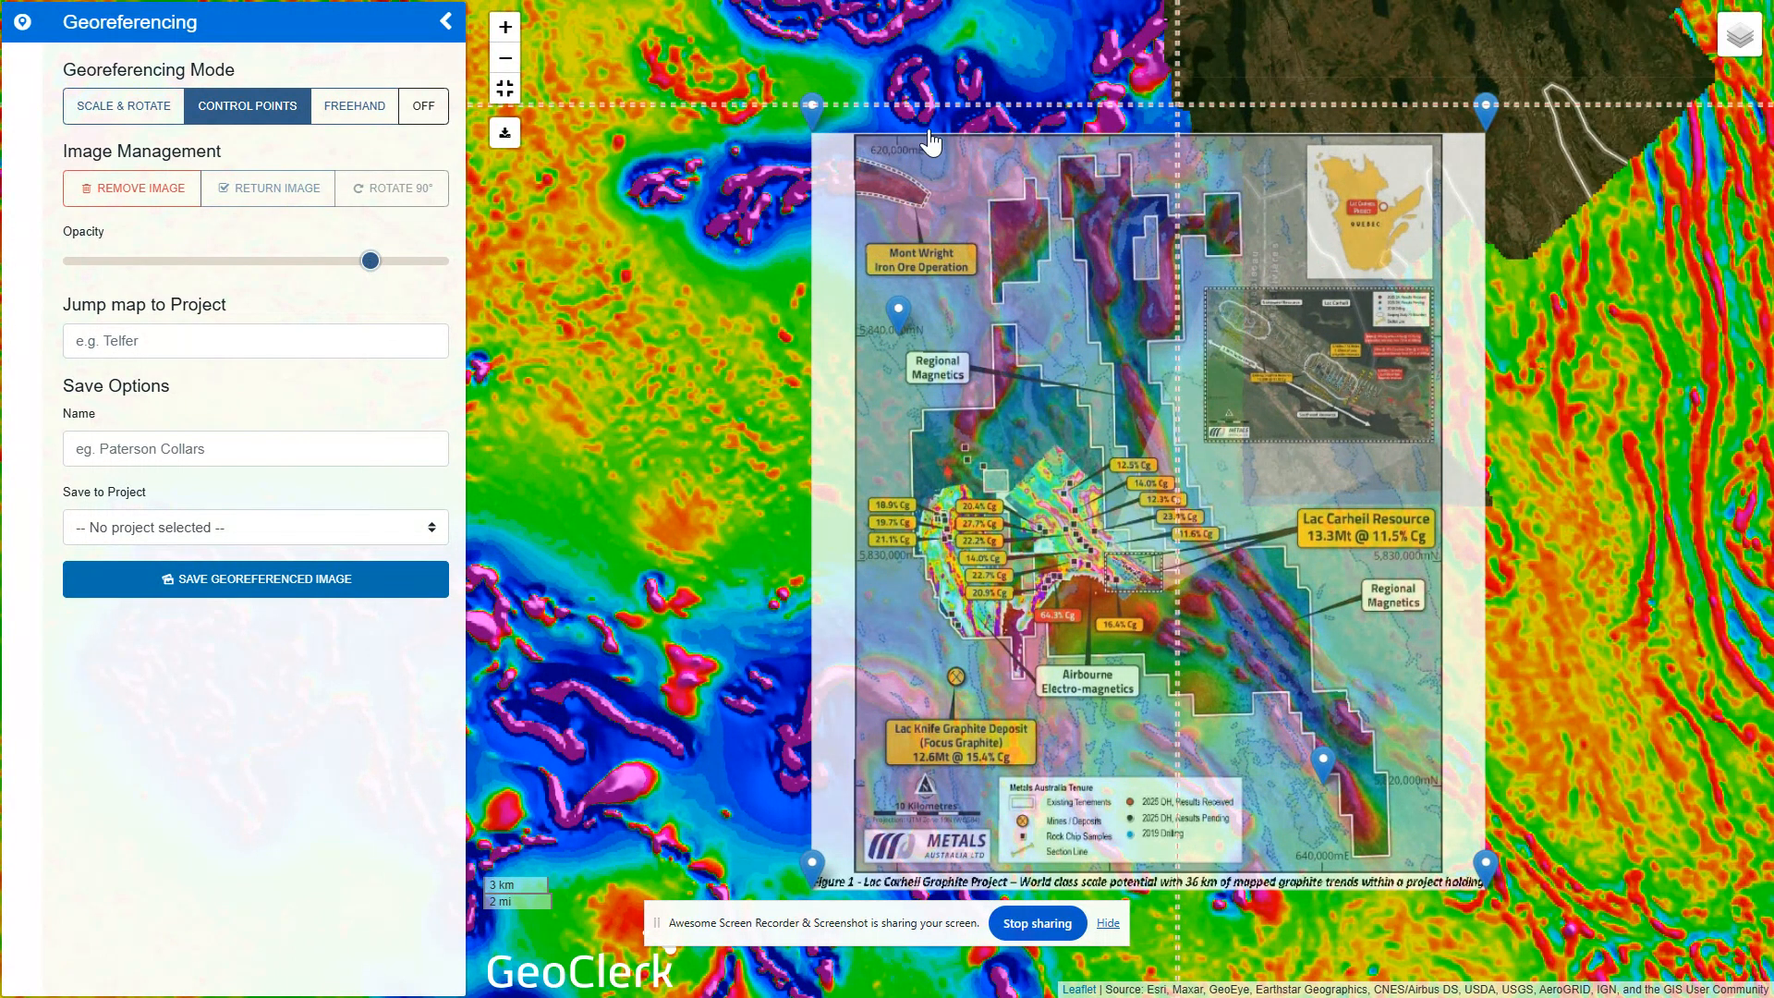
# Name the georeferenced image "Lac Carheil Geochemistry Map" in the save options
pyautogui.click(159, 448)
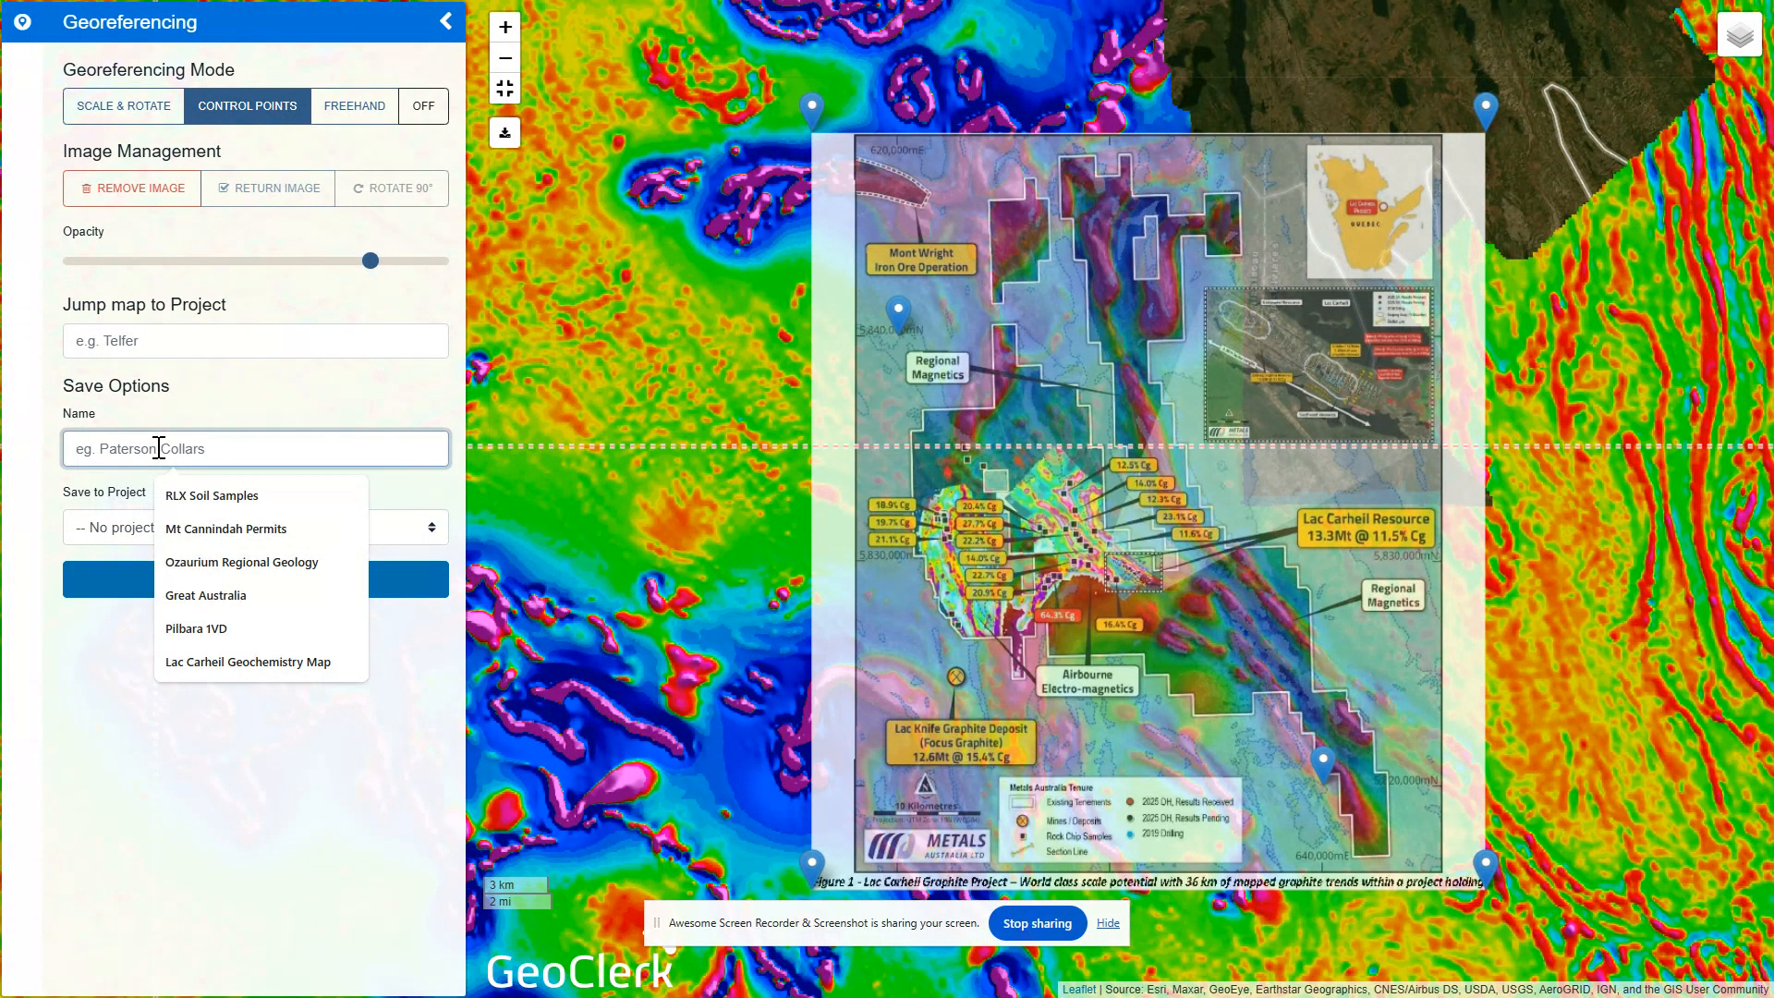
pyautogui.write('Lac Carheil Geochemistry Map')
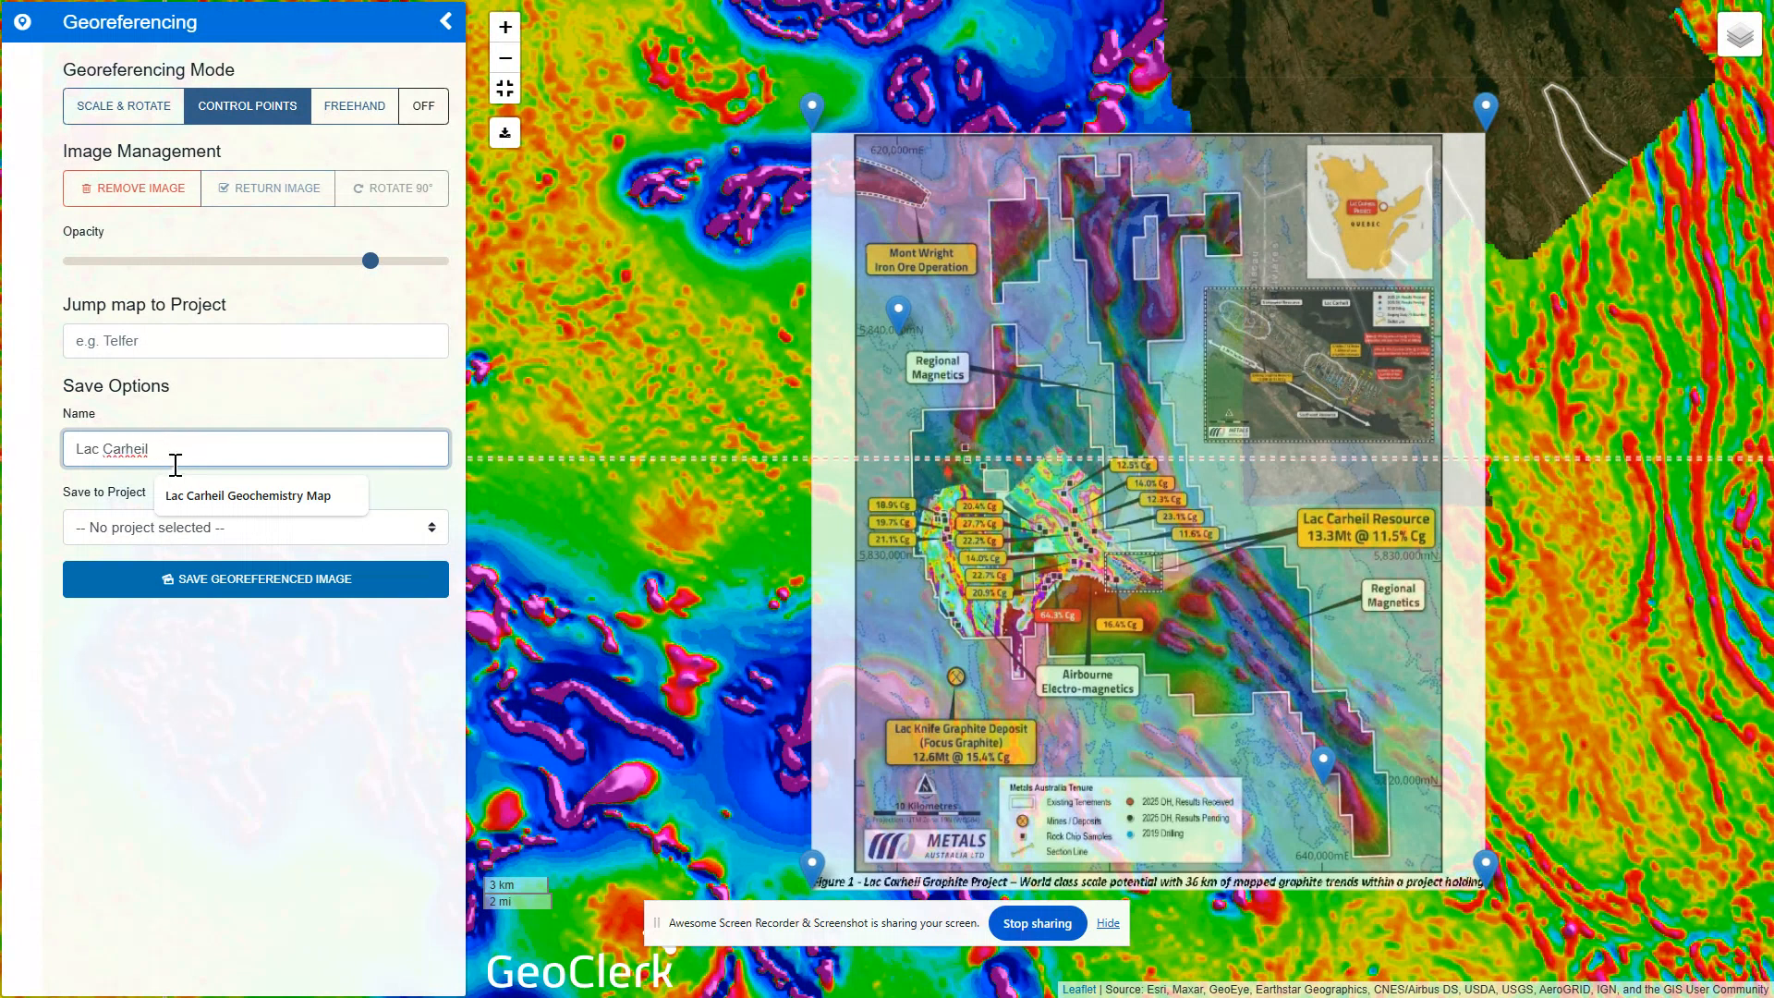
pyautogui.click(191, 490)
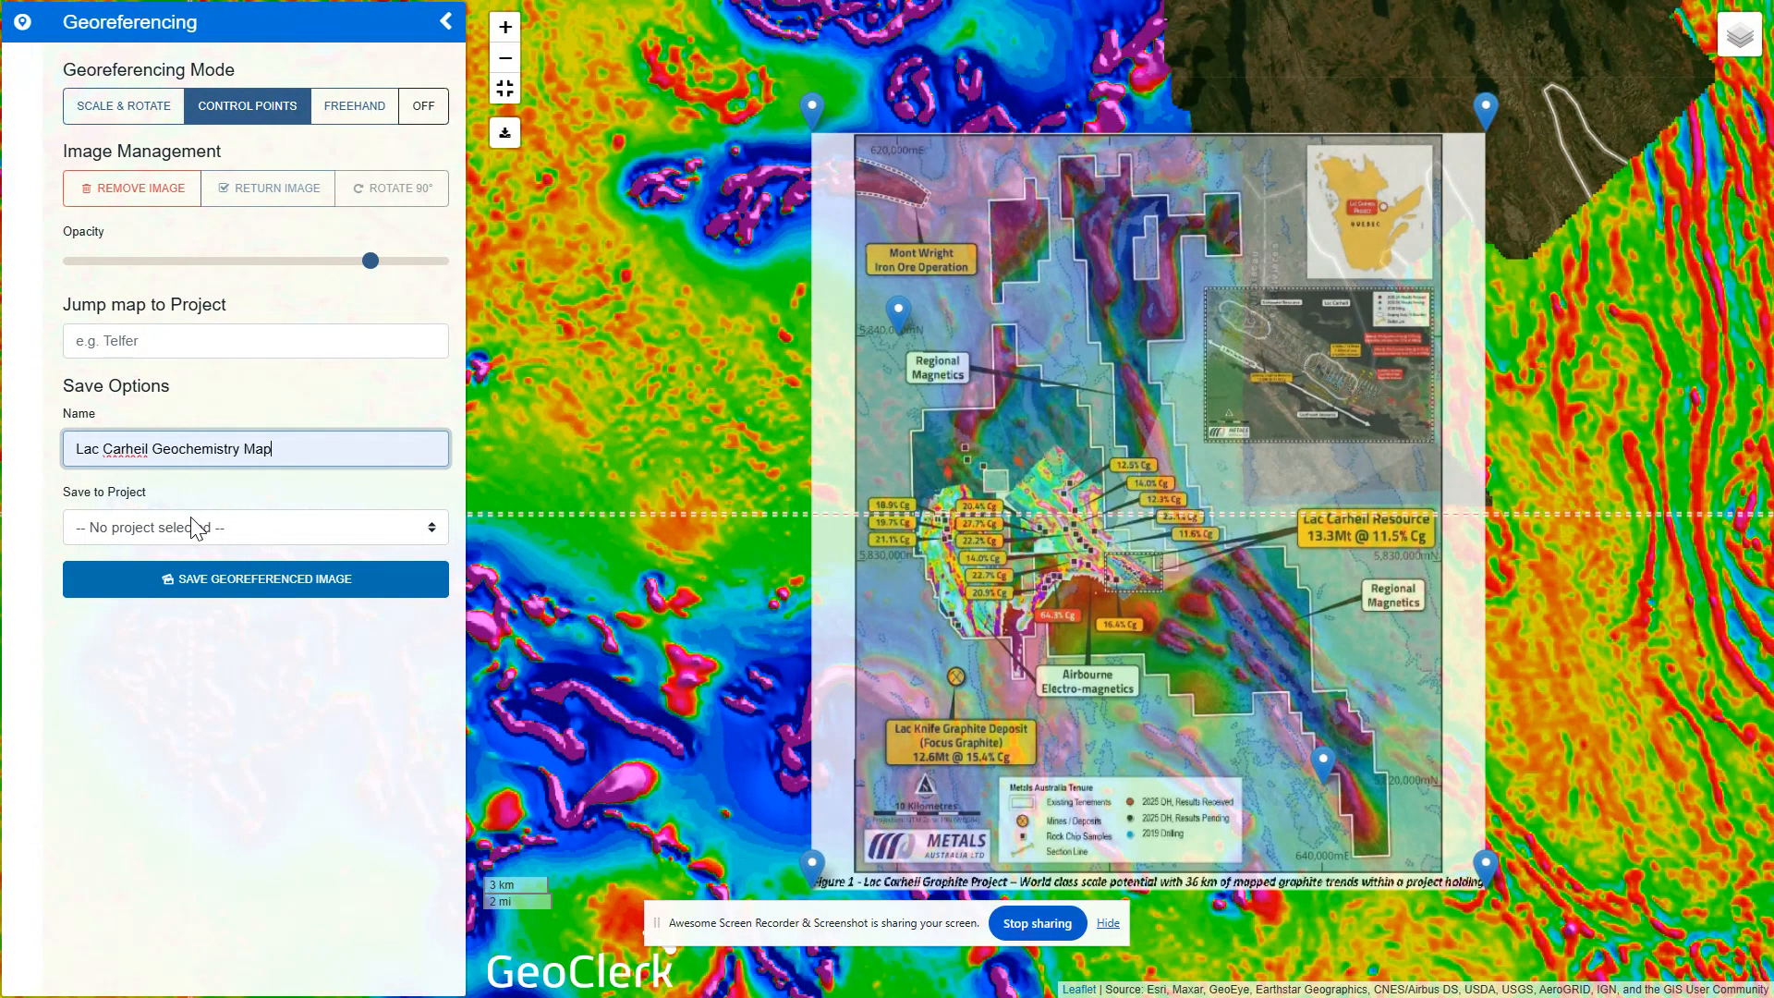
# Create a new project named "Lac Carheil" as the save destination for the georeferenced image
pyautogui.click(190, 525)
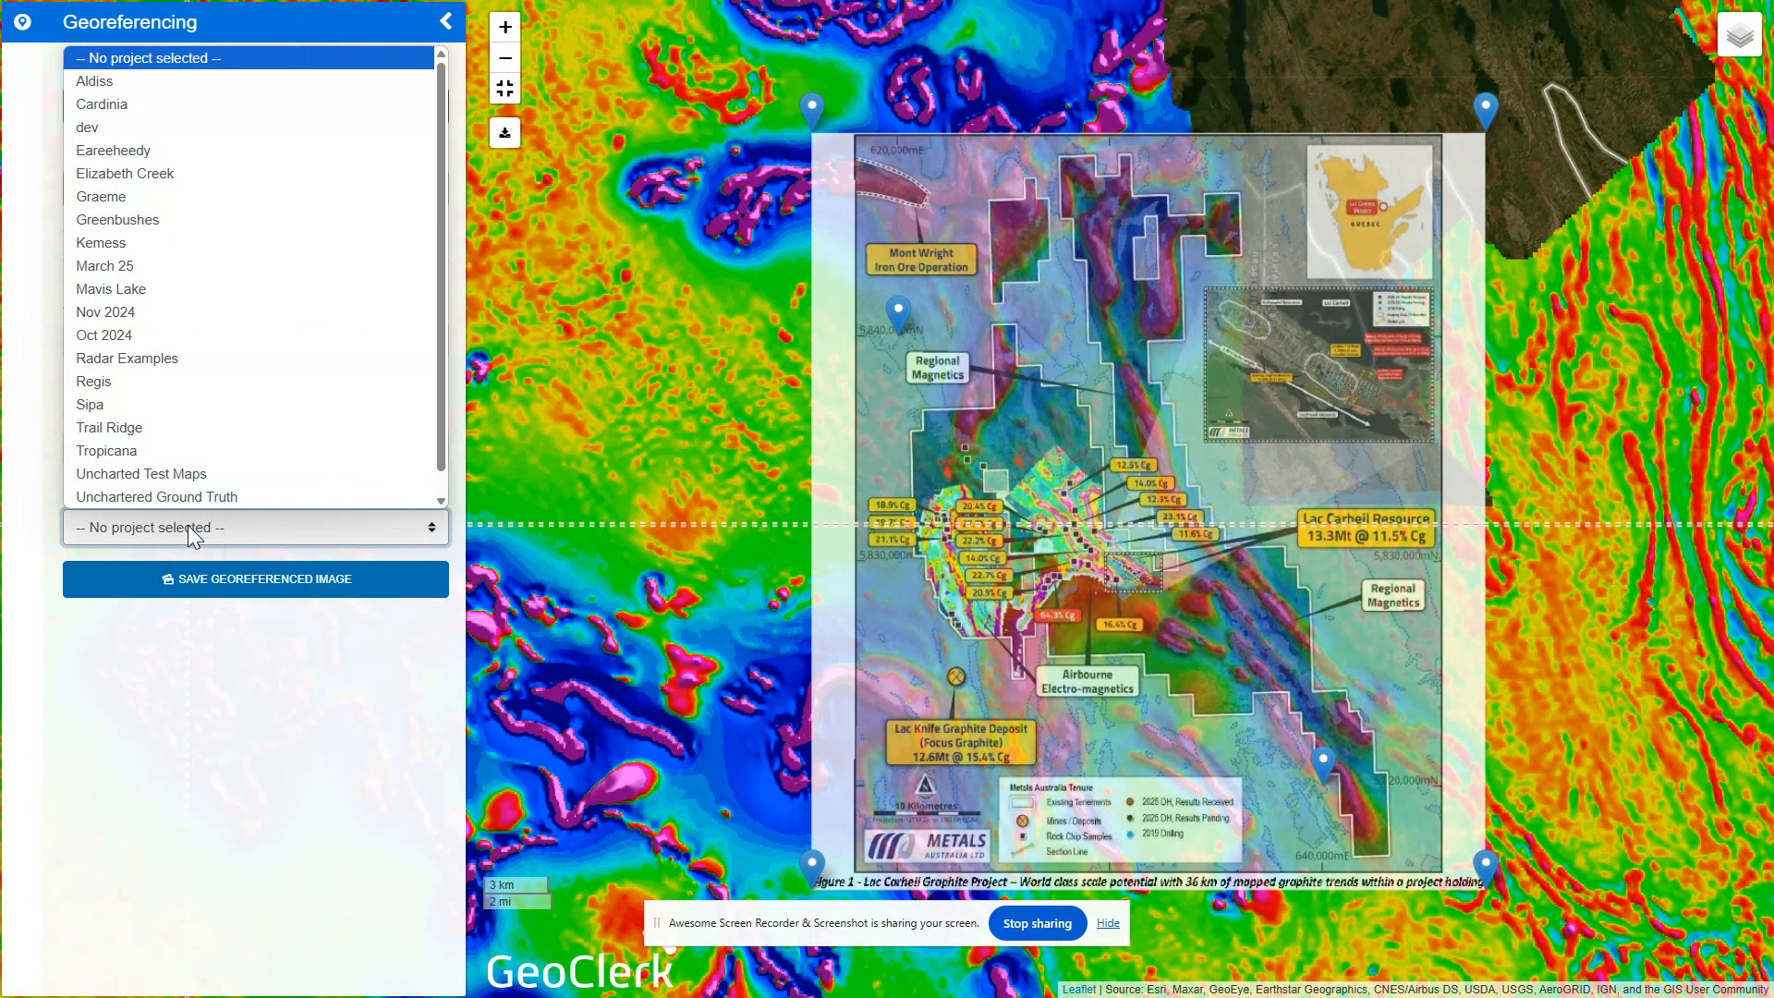
pyautogui.scroll(-1, 218, 397)
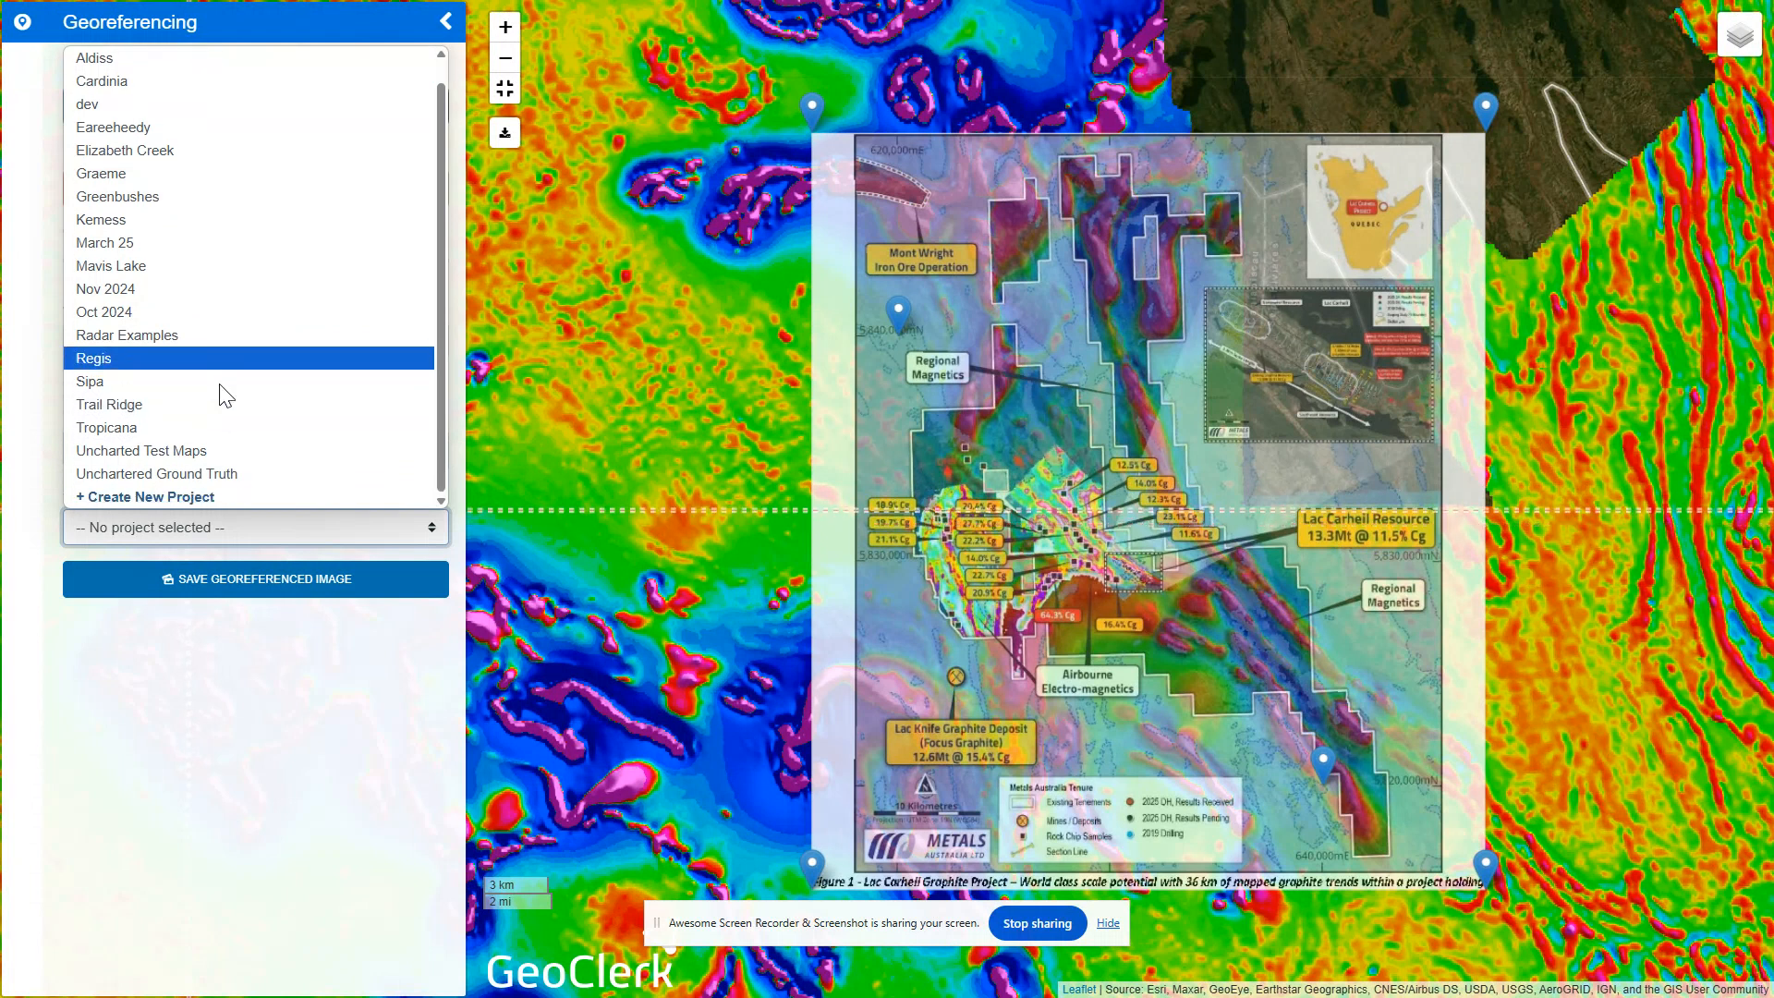
pyautogui.click(185, 496)
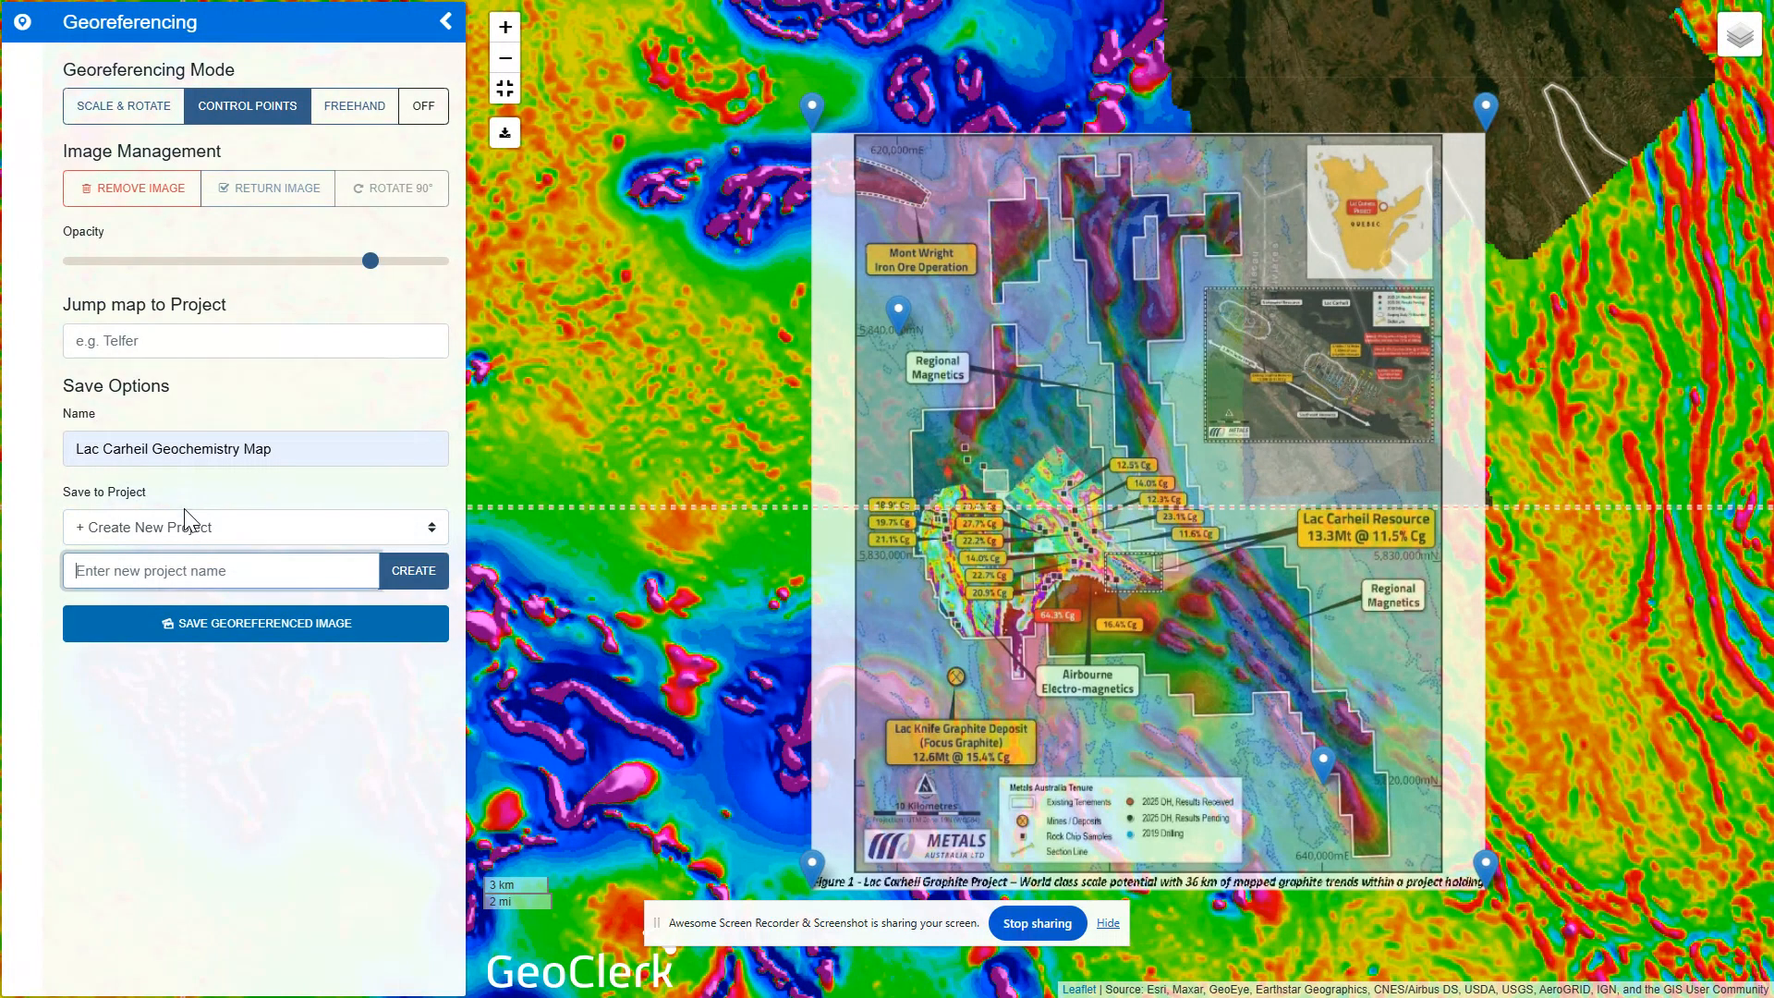
pyautogui.click(184, 515)
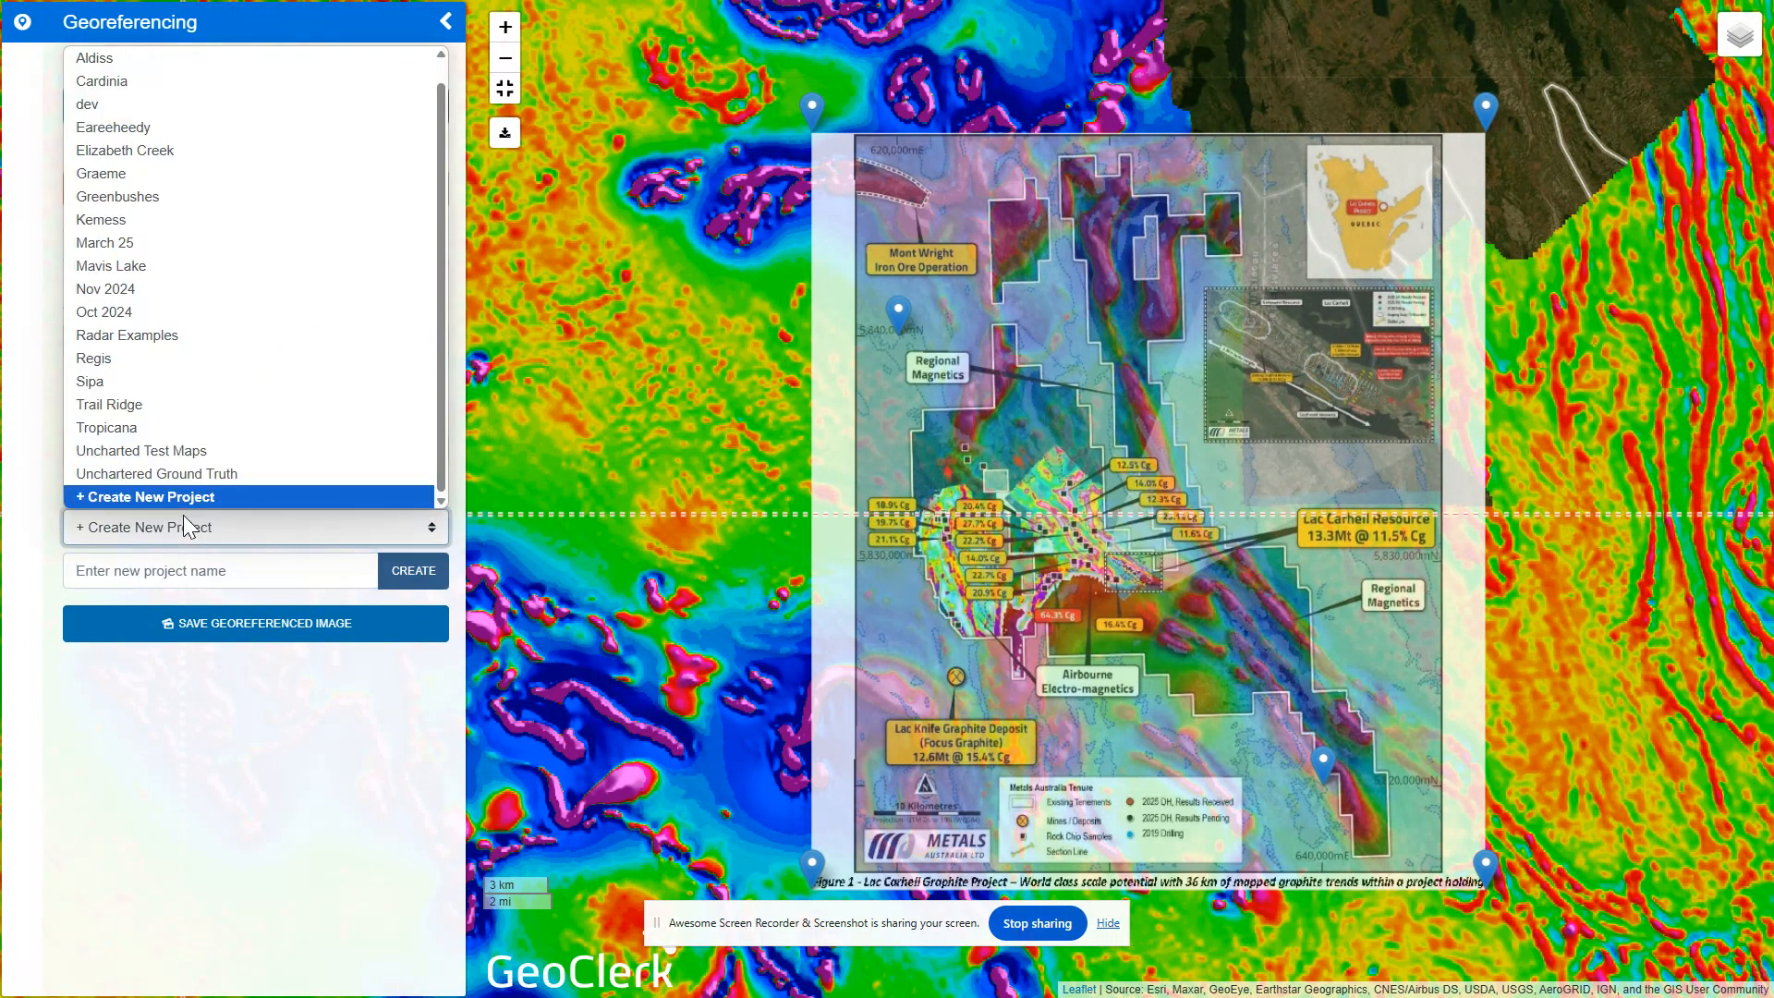
pyautogui.click(192, 573)
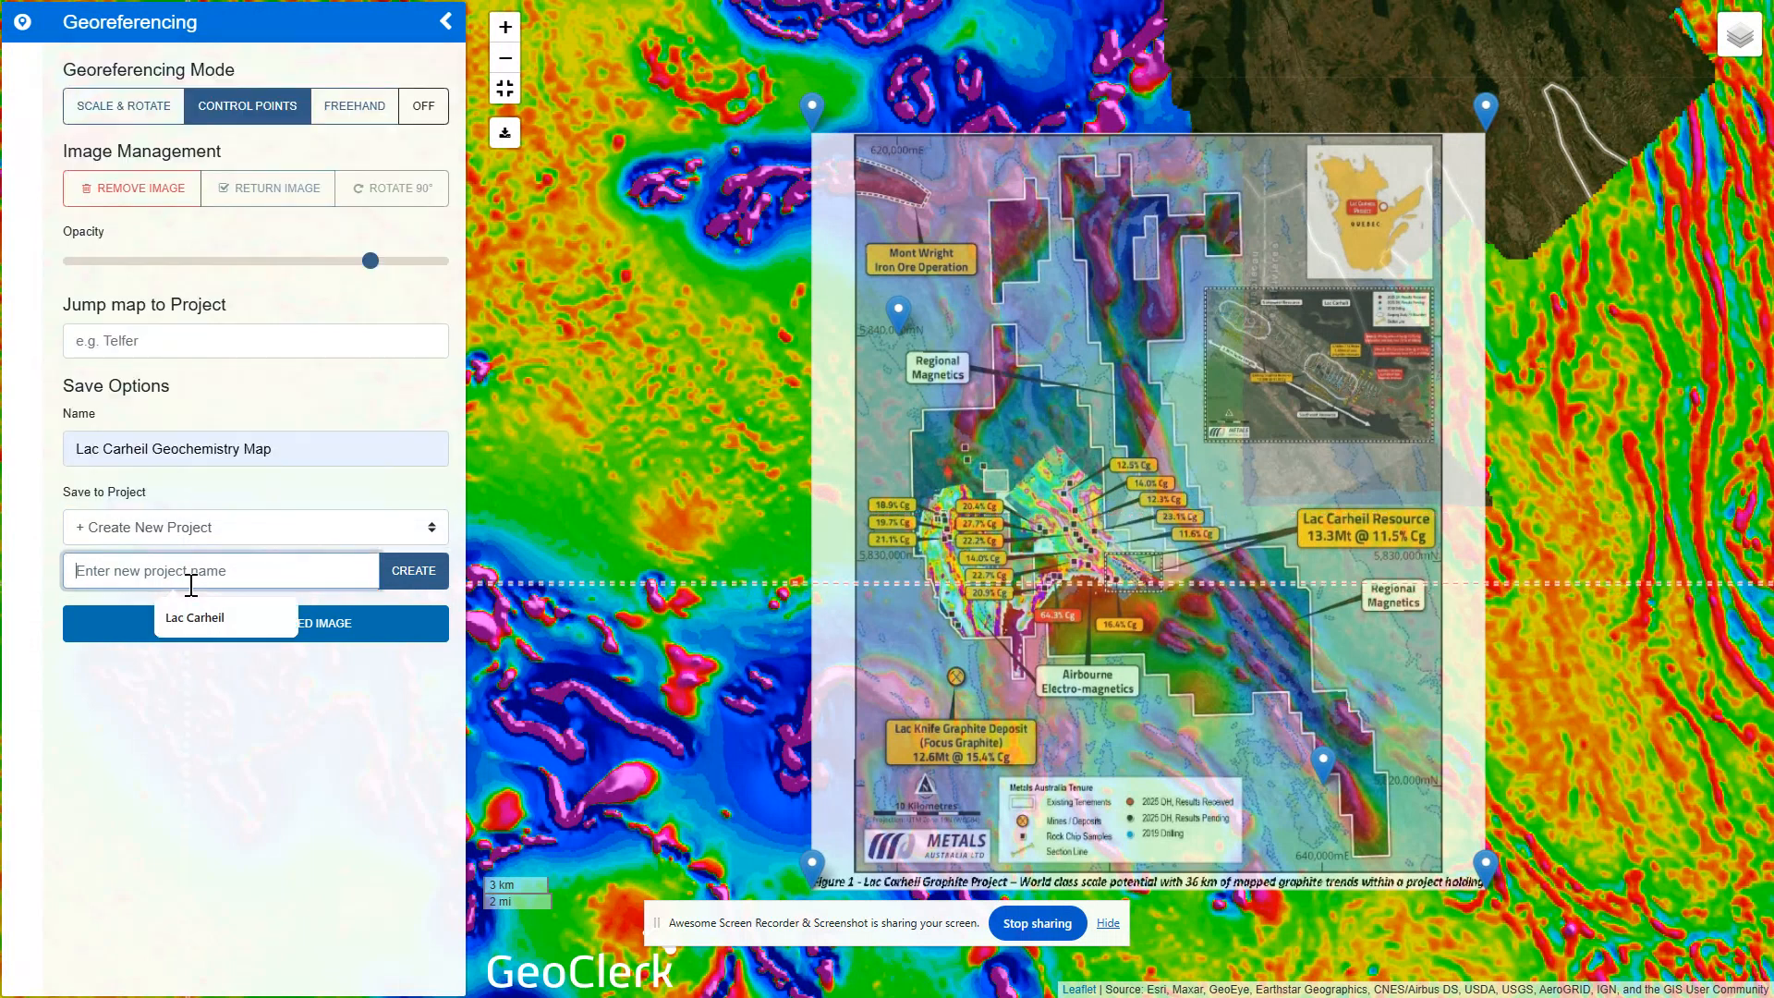
pyautogui.write('Lac Carheil')
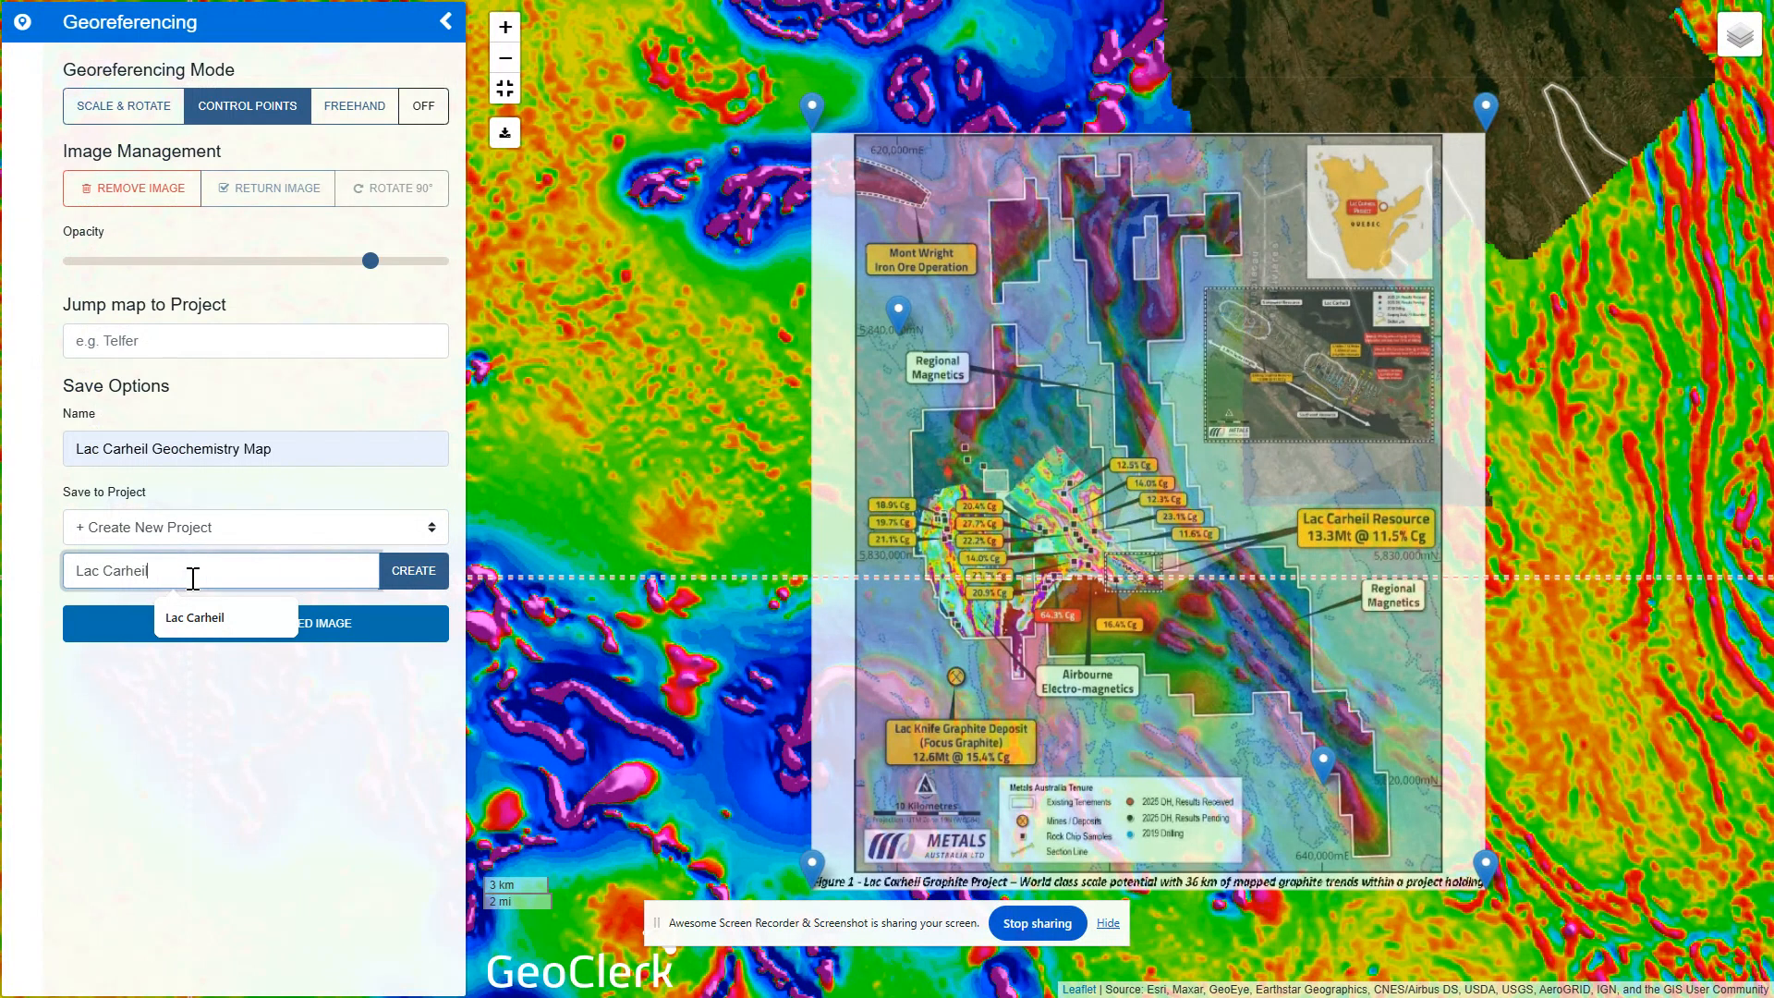
pyautogui.click(419, 577)
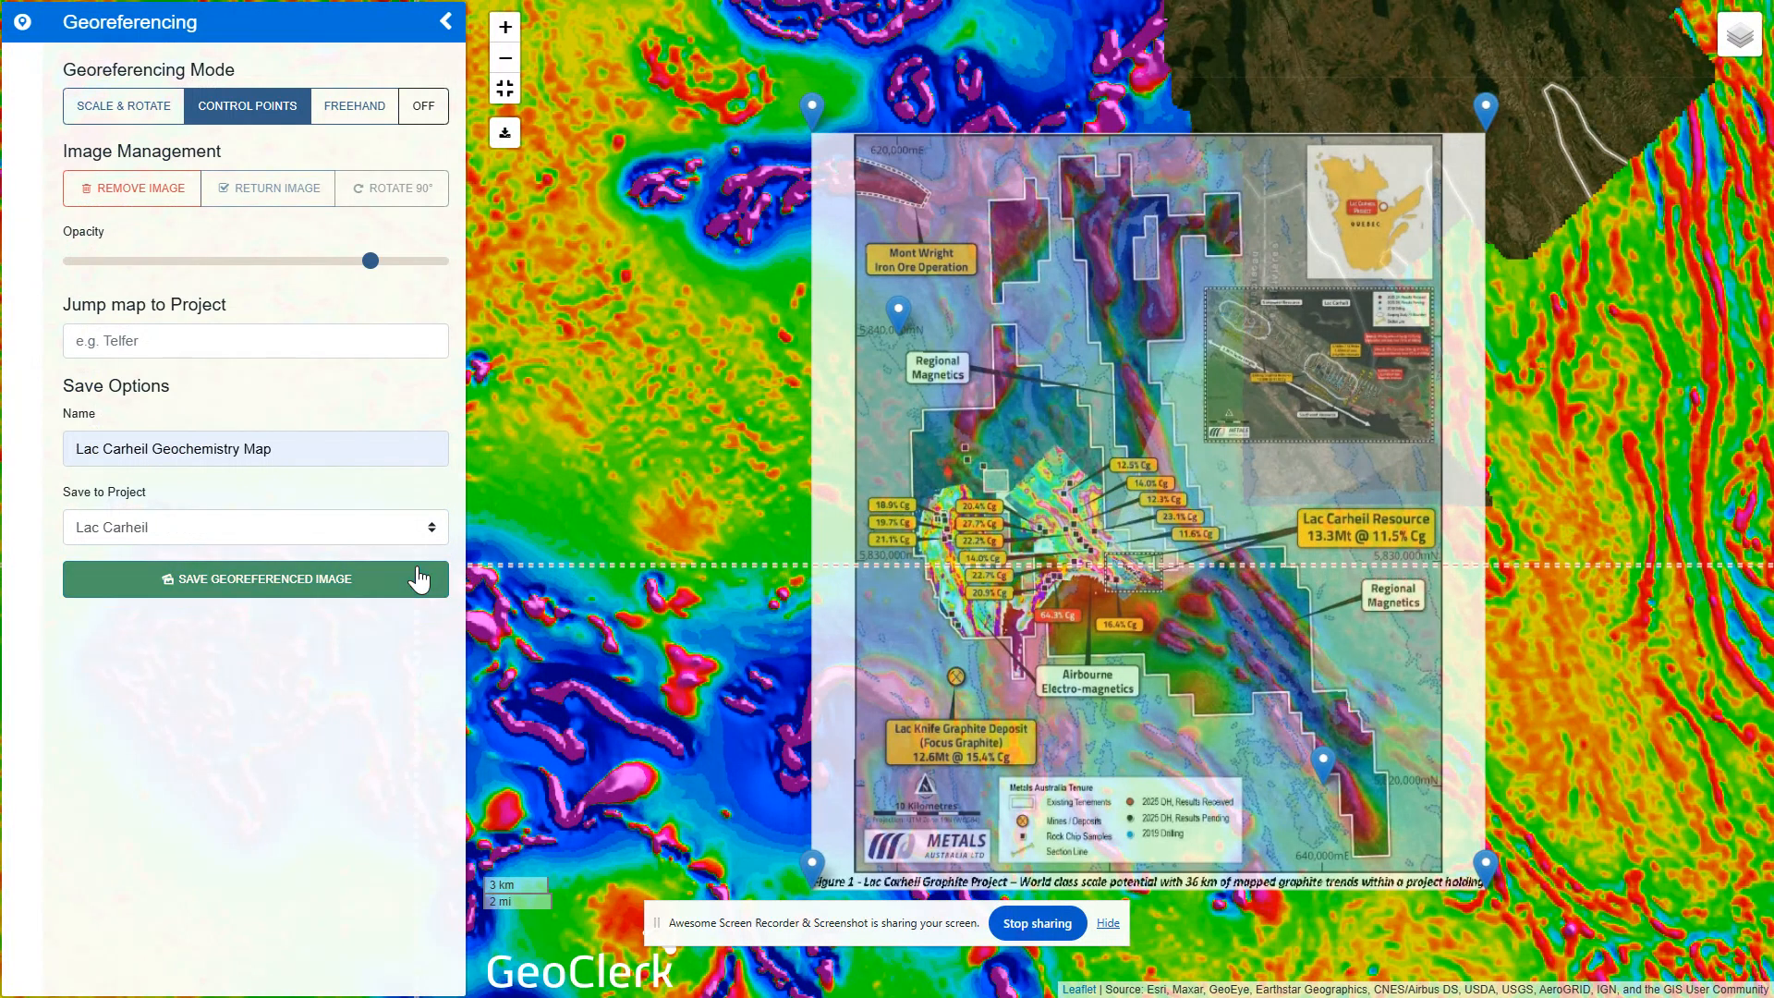
# Save the georeferenced image to the Lac Carheil project and close the full-screen Spatial Viewer
pyautogui.click(292, 580)
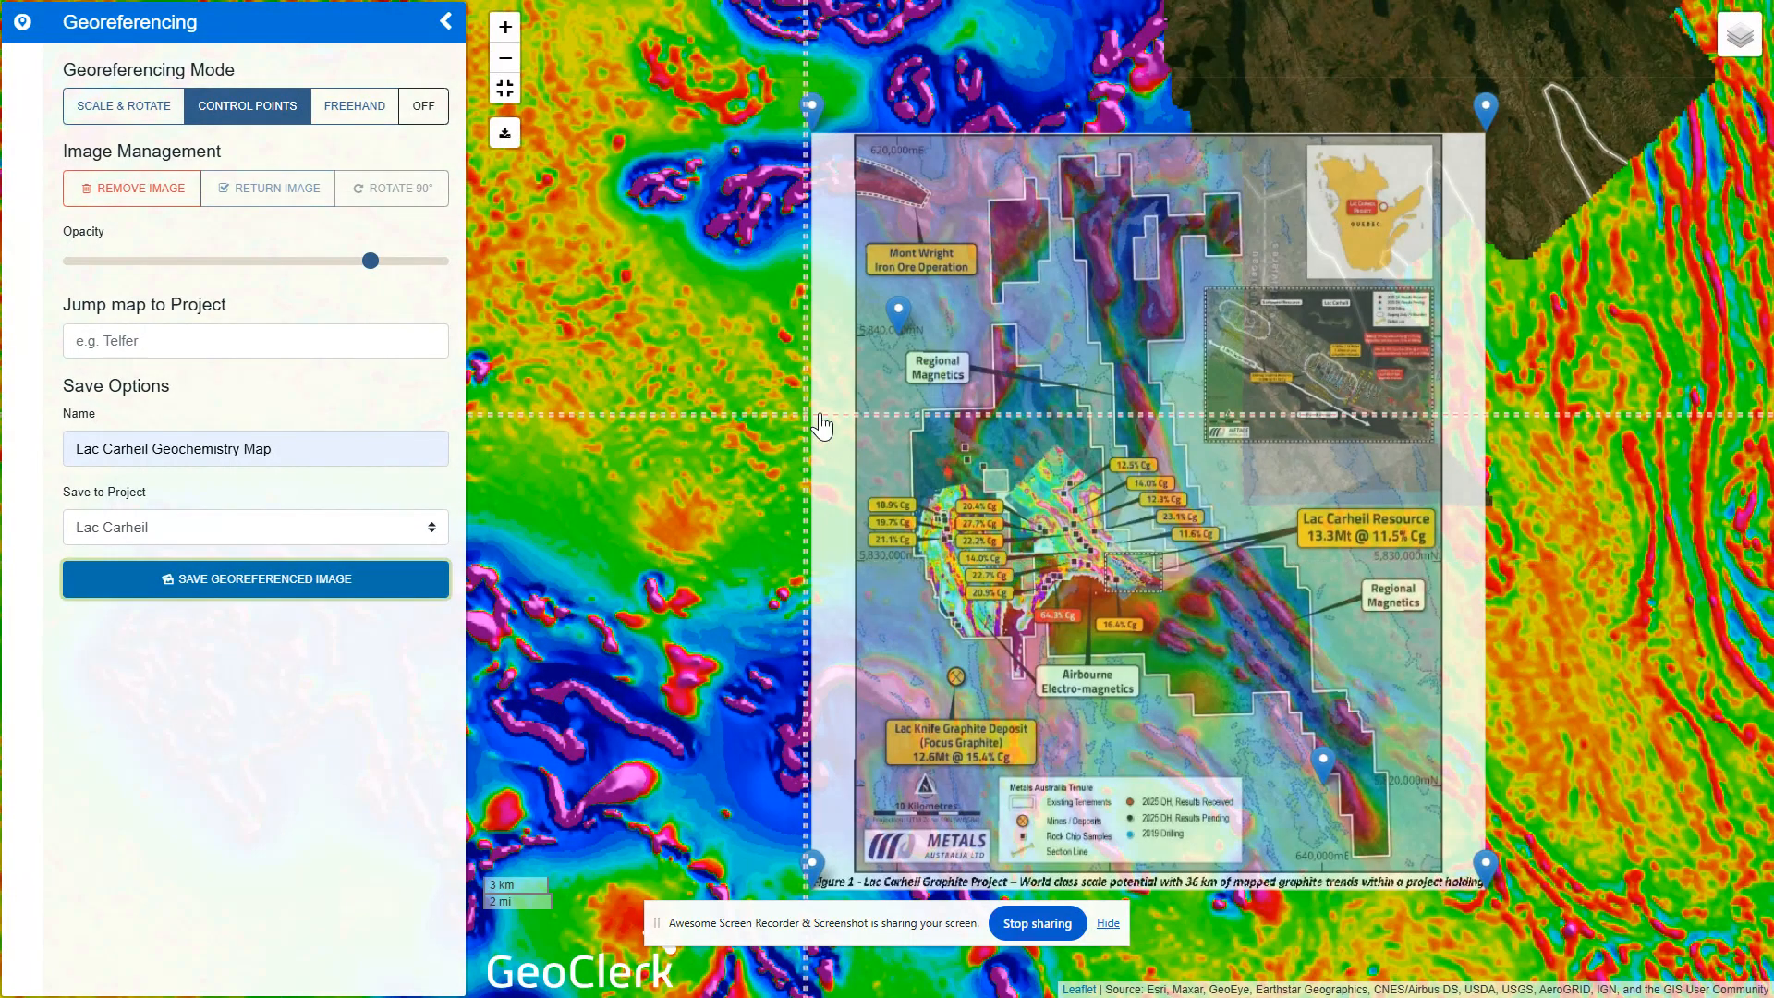
pyautogui.click(505, 90)
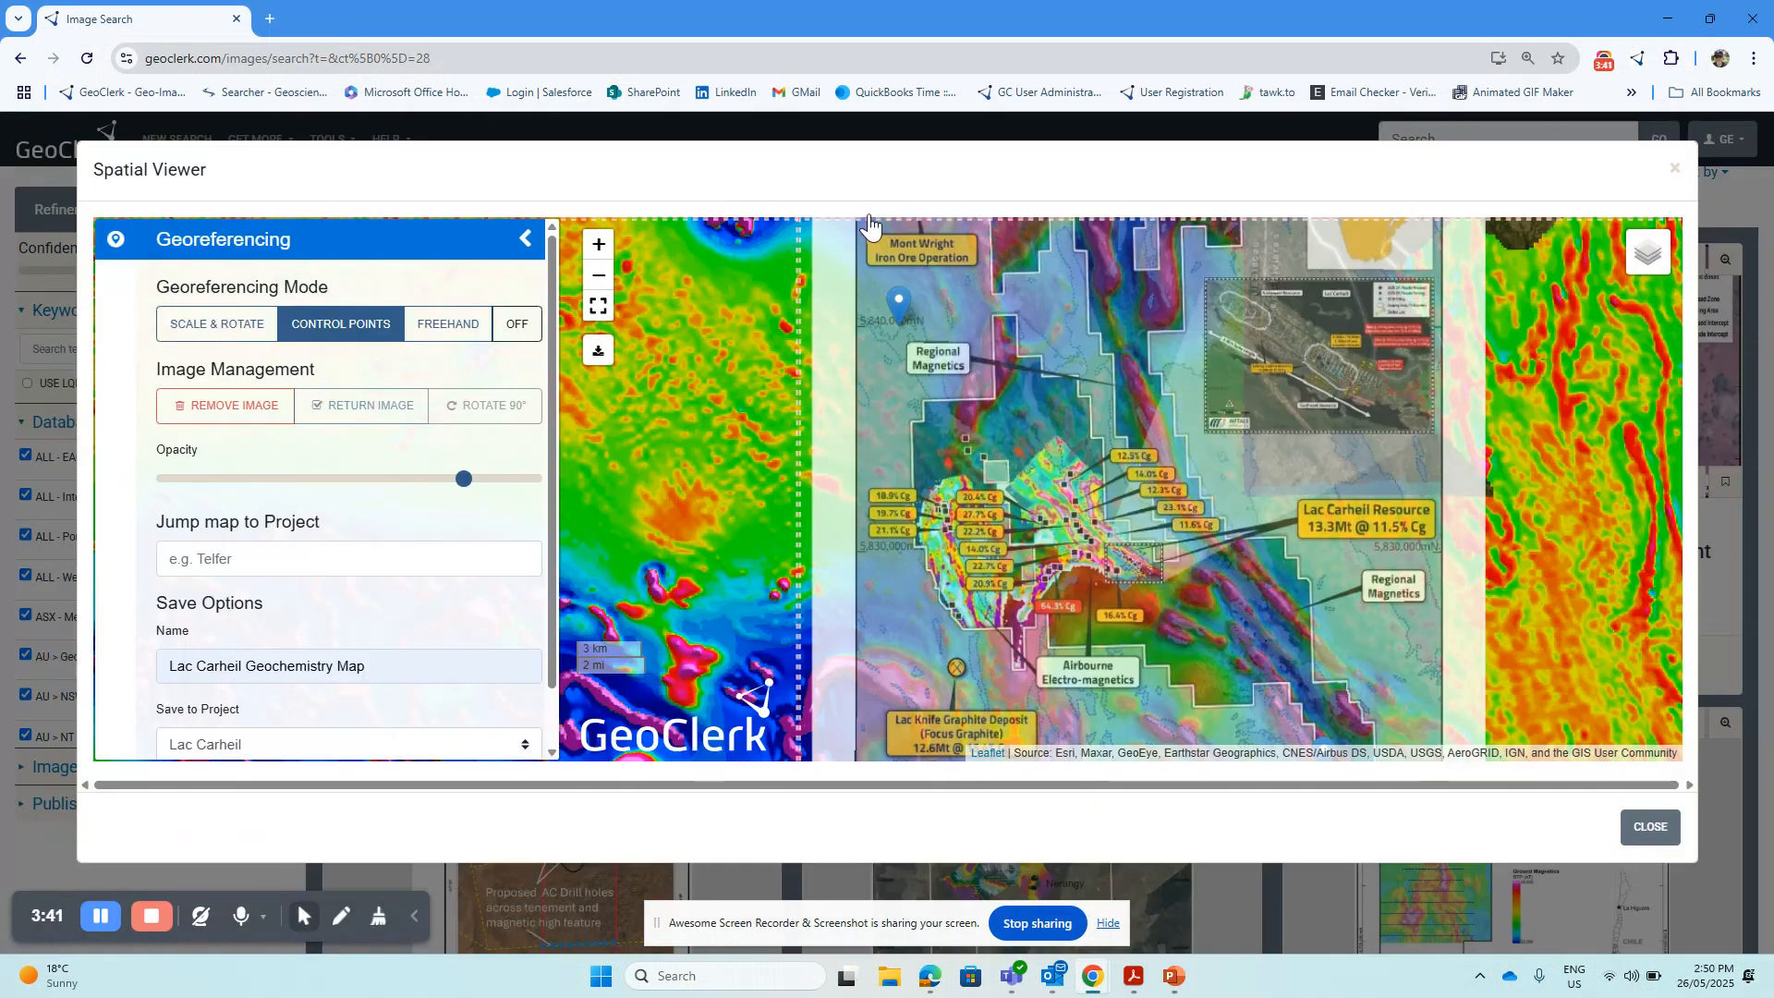
pyautogui.click(1676, 174)
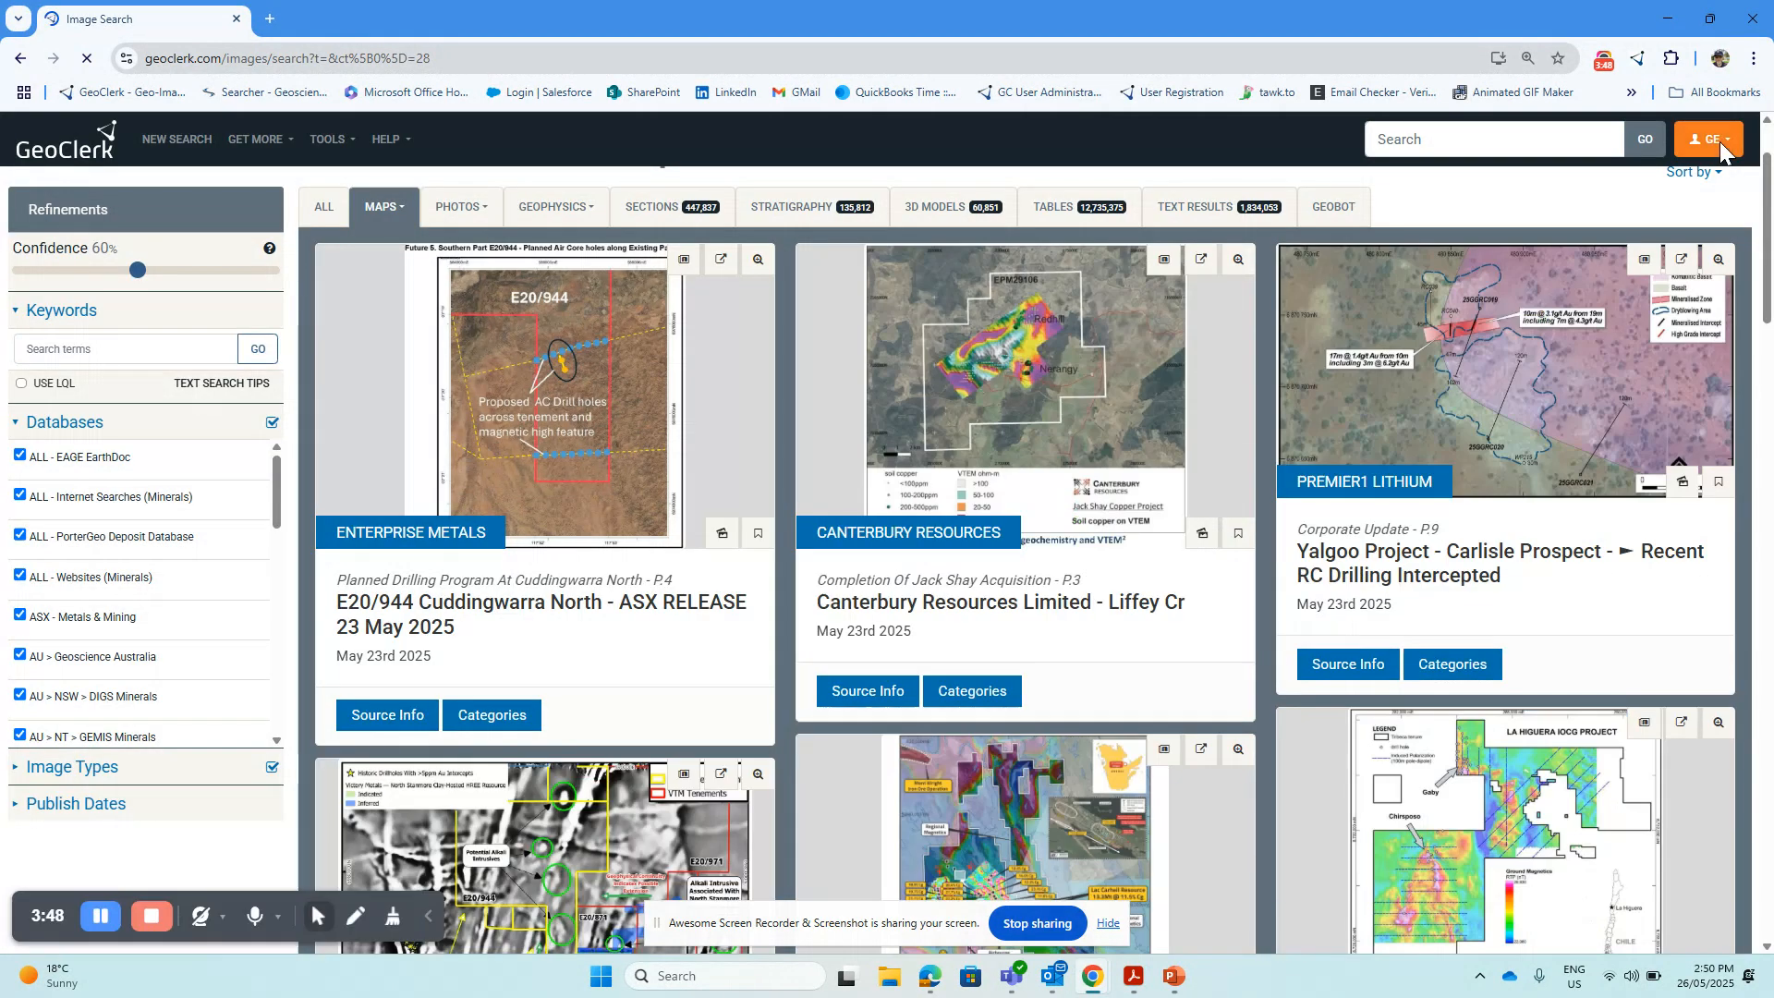
# Filter the account's saved georeferenced images by the Lac Carheil project and display the Lac Carheil Geochemistry Map on the map
pyautogui.click(1720, 148)
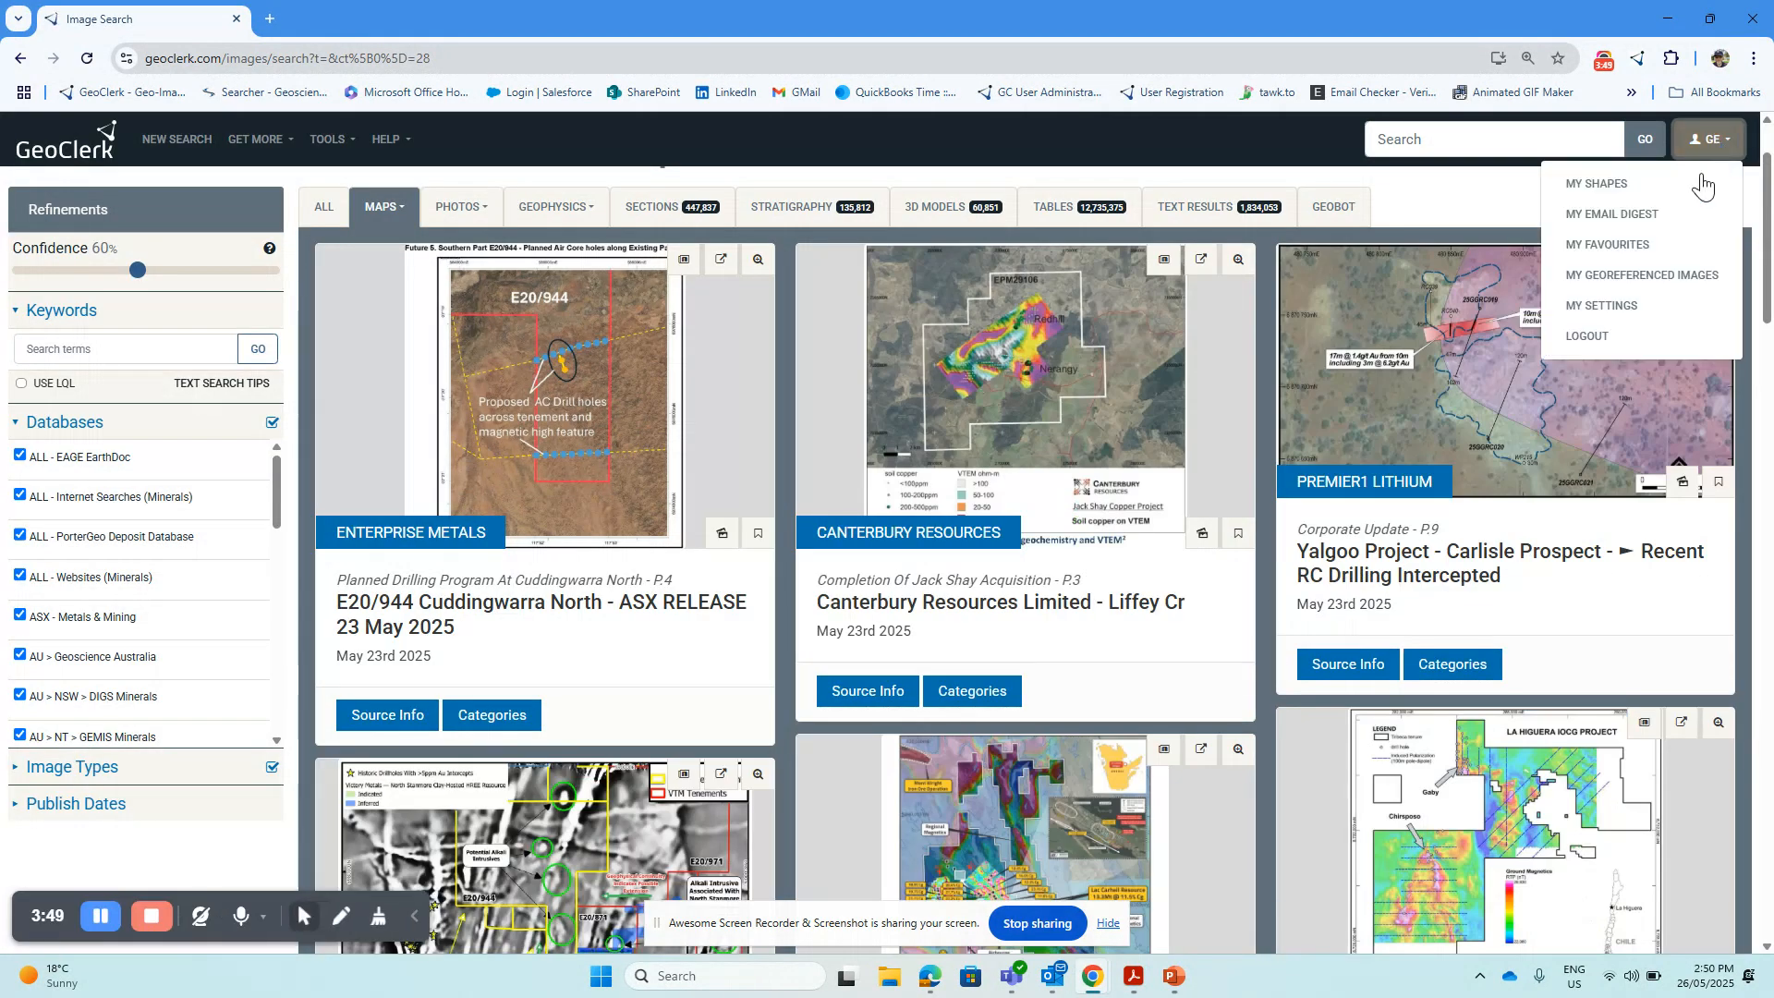
pyautogui.click(1647, 251)
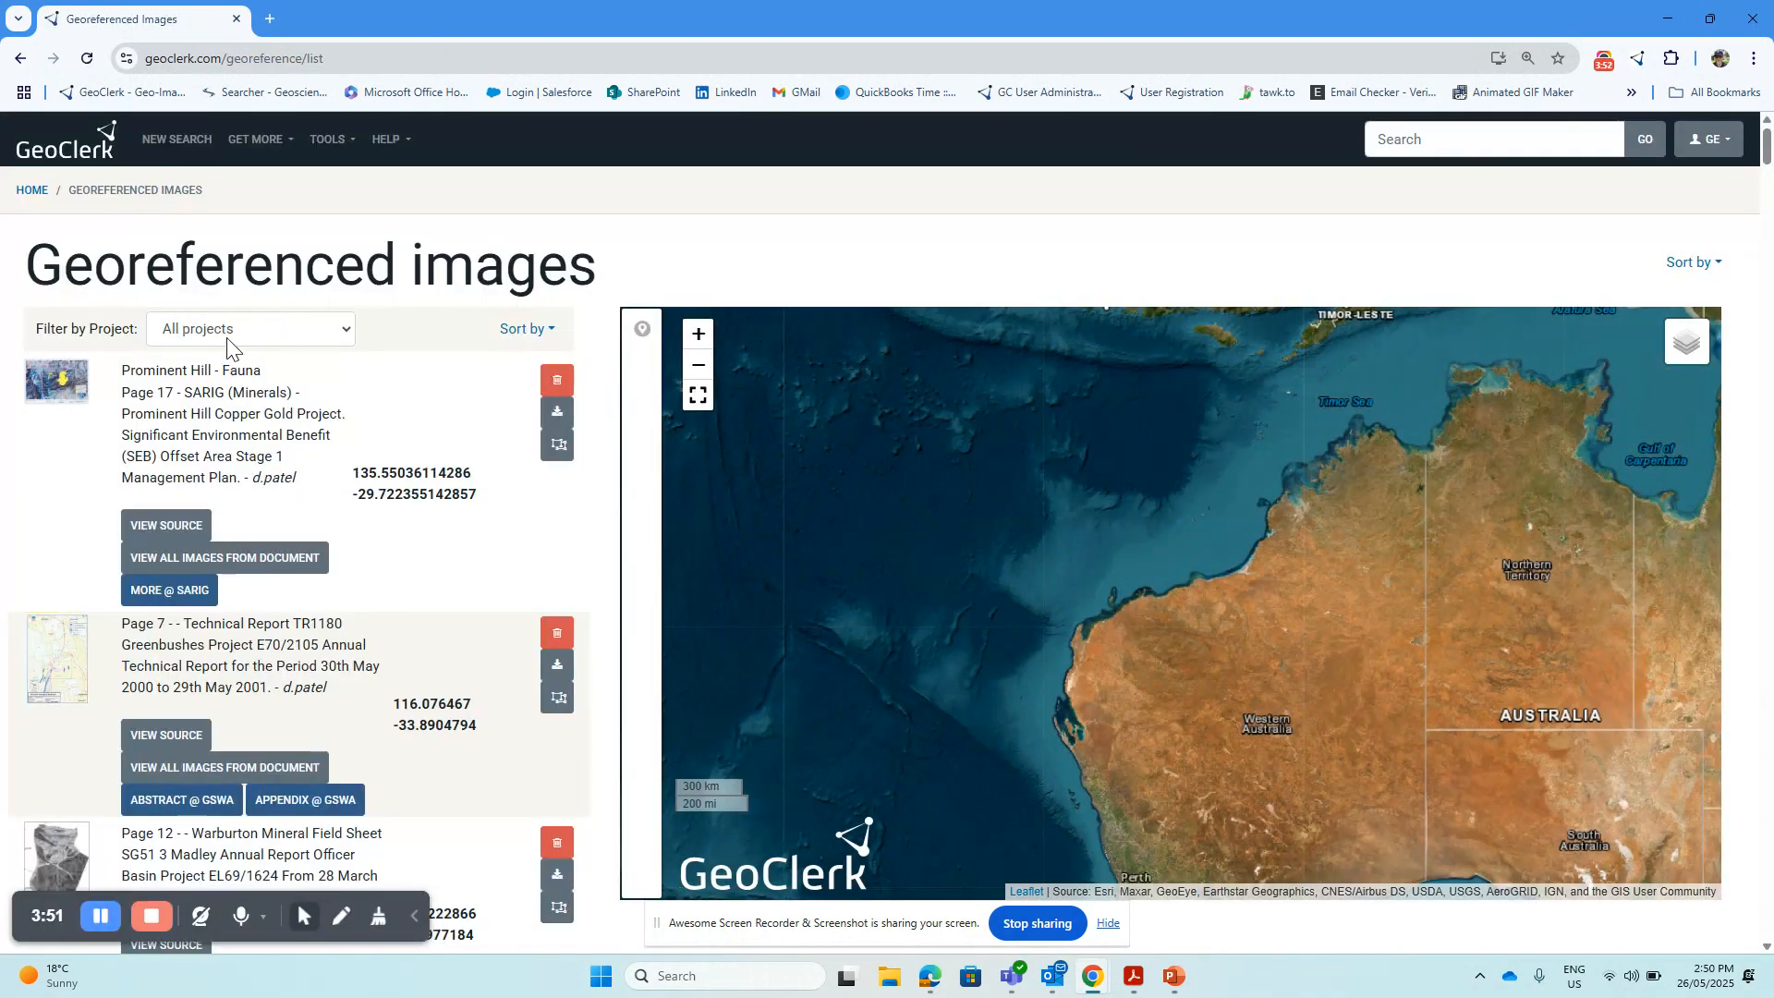
pyautogui.click(213, 331)
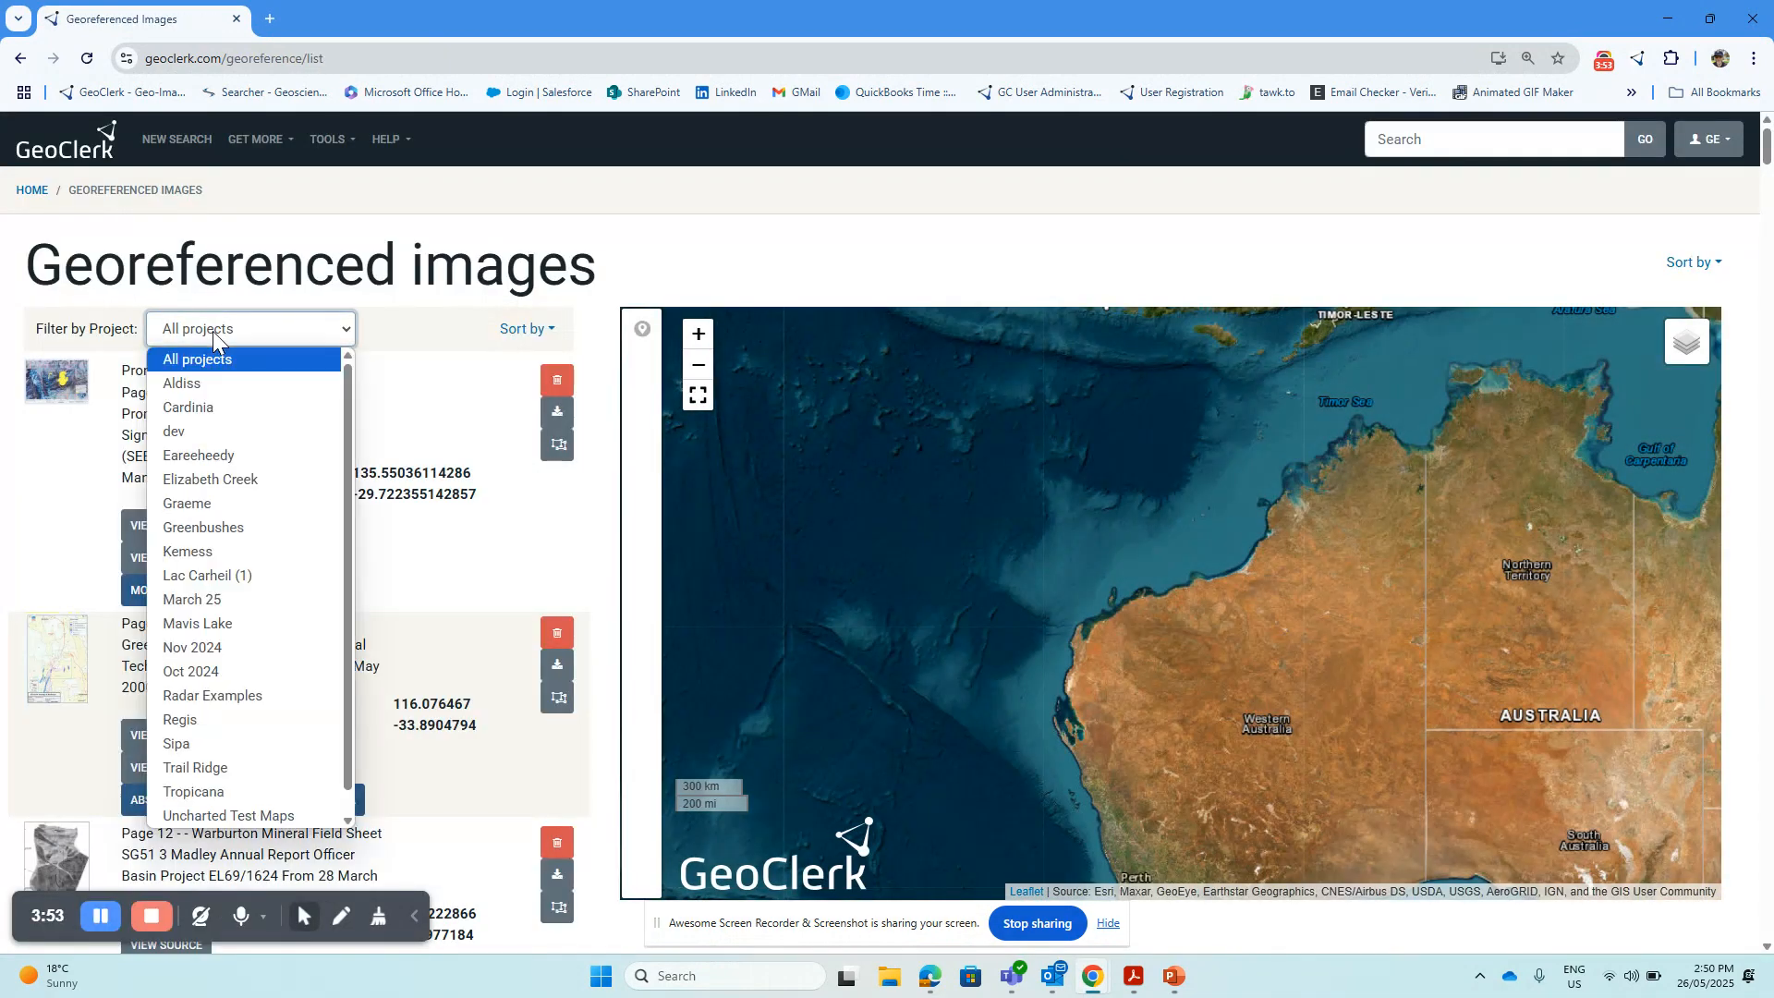
pyautogui.click(168, 585)
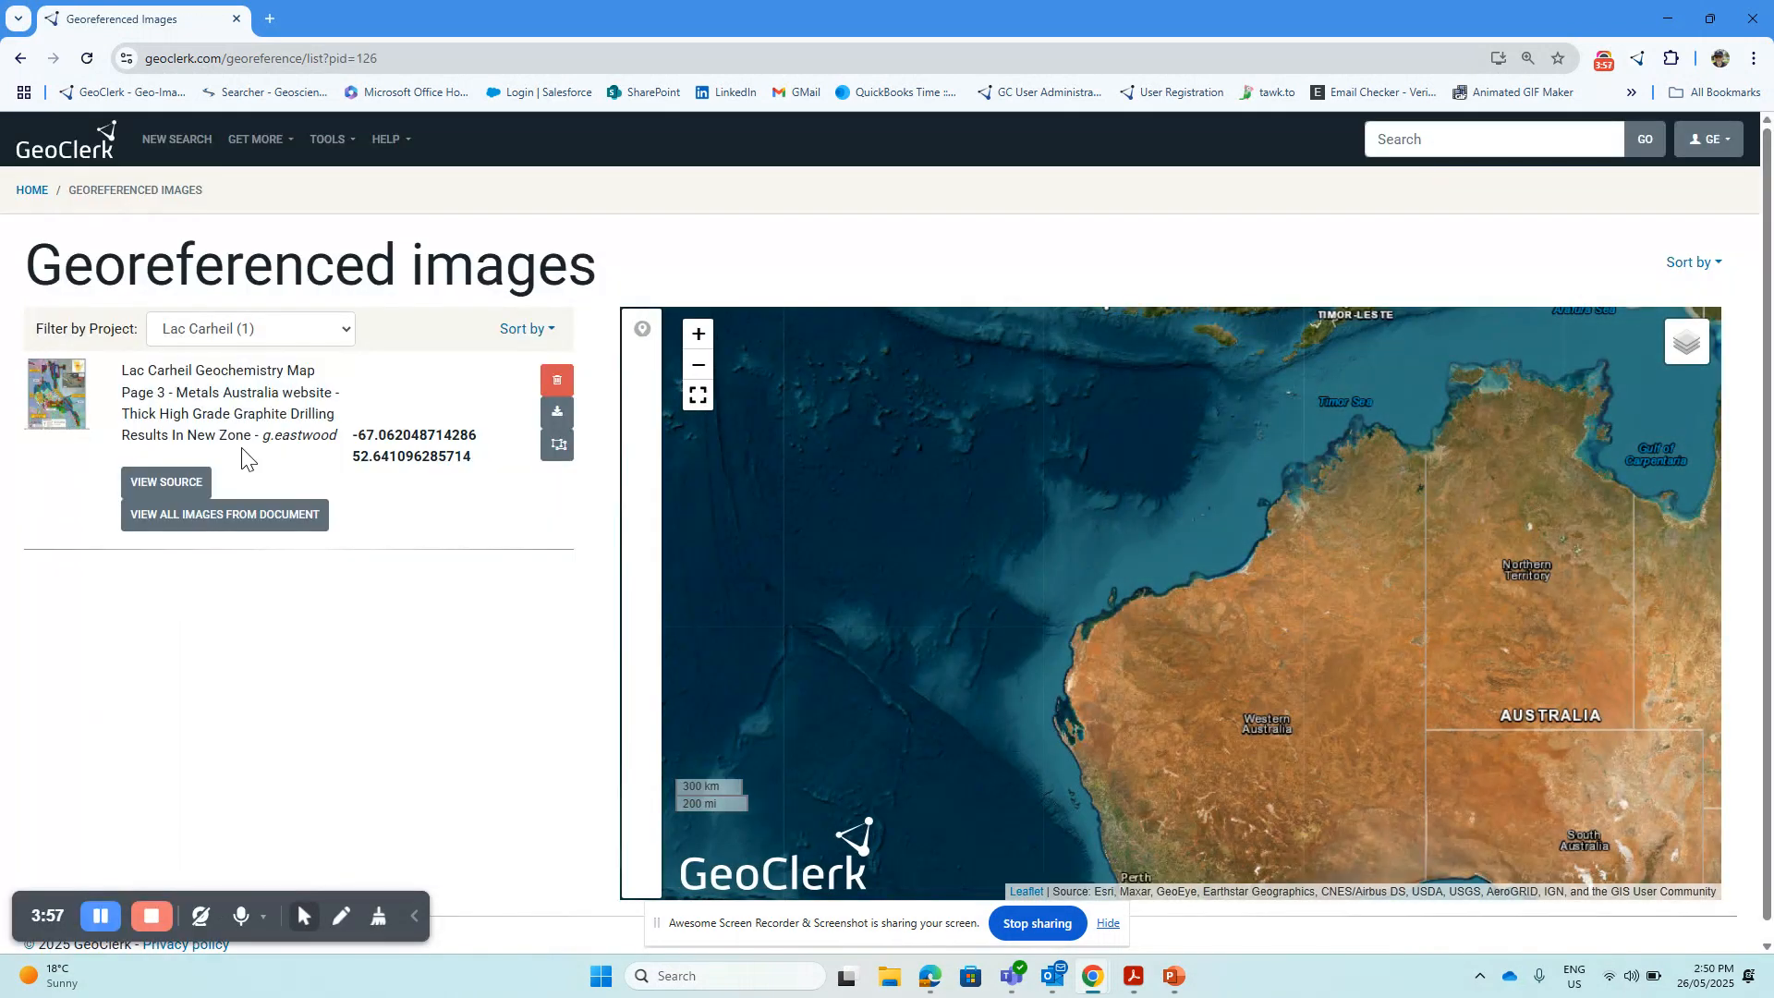
pyautogui.click(60, 393)
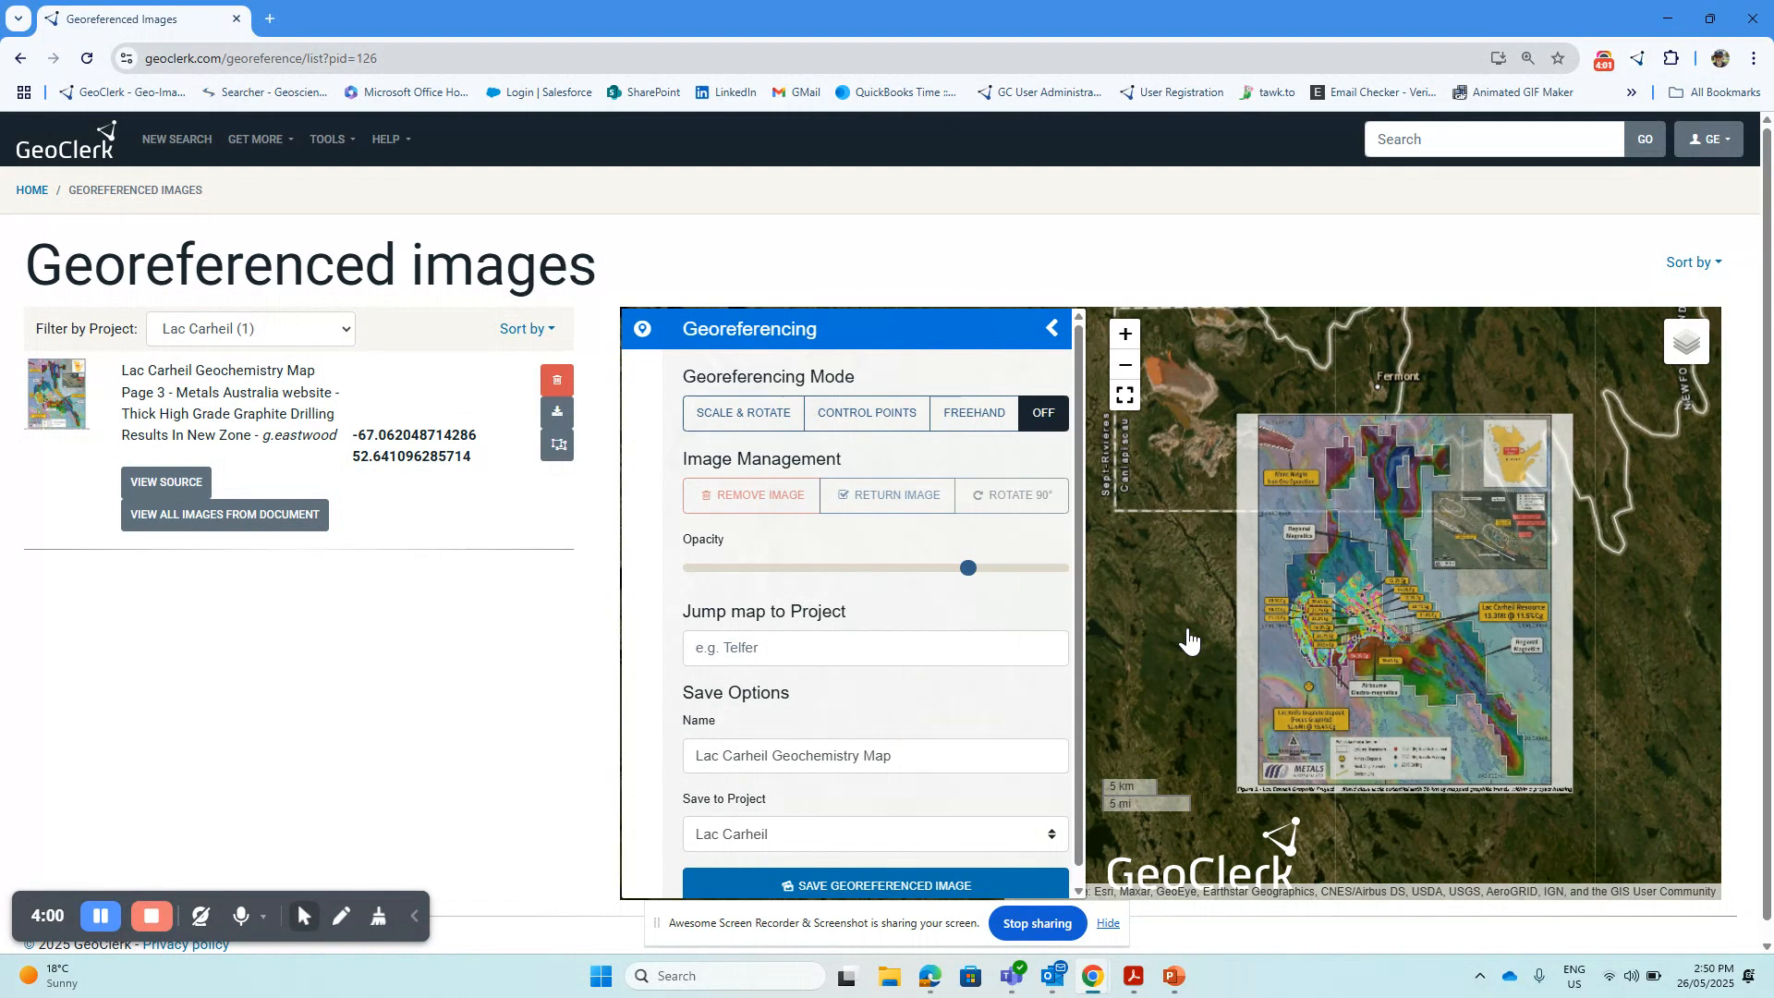